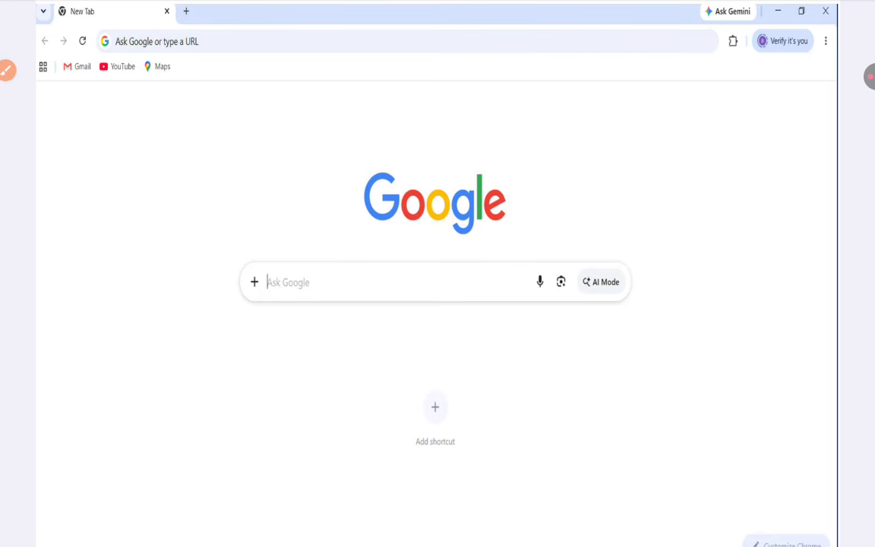
# Mark the Ask Google search box on the first page with a red brush stroke and leave annotation mode.
pyautogui.click(8, 70)
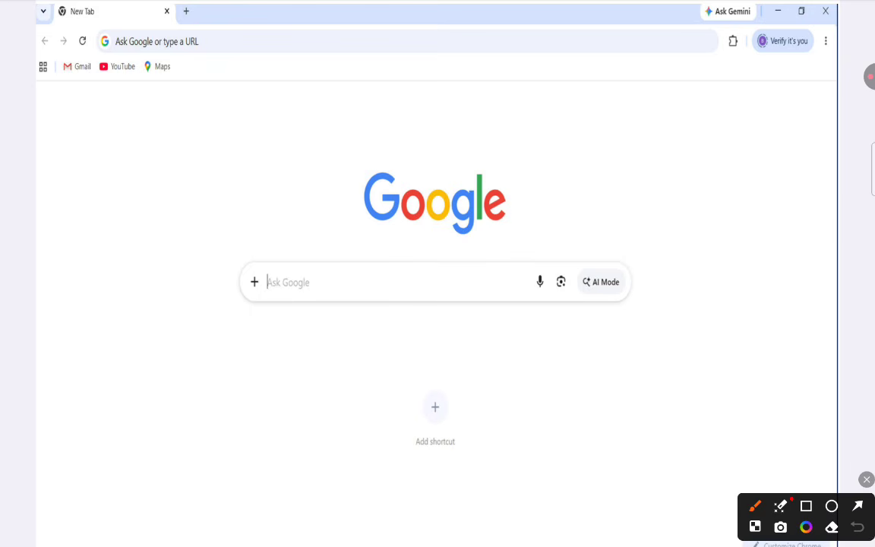
pyautogui.moveTo(300, 280); pyautogui.dragTo(455, 283)
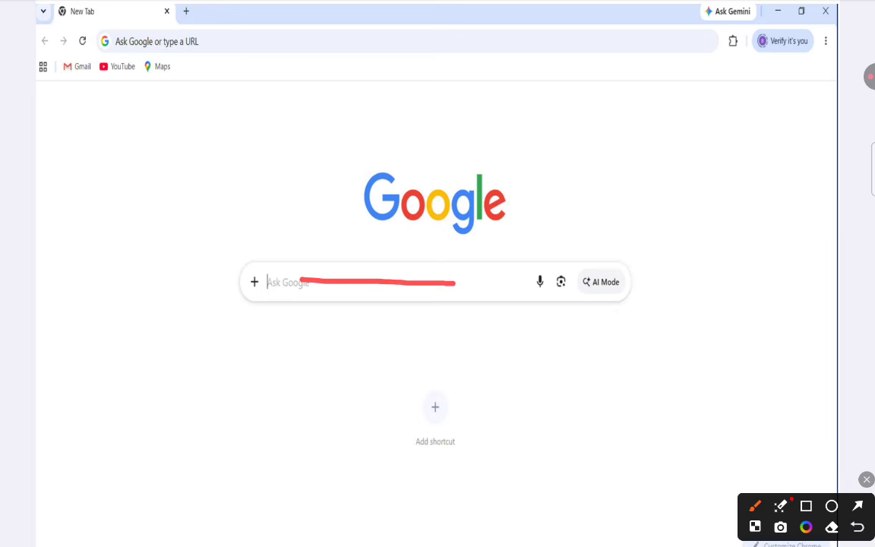
pyautogui.press('Escape')
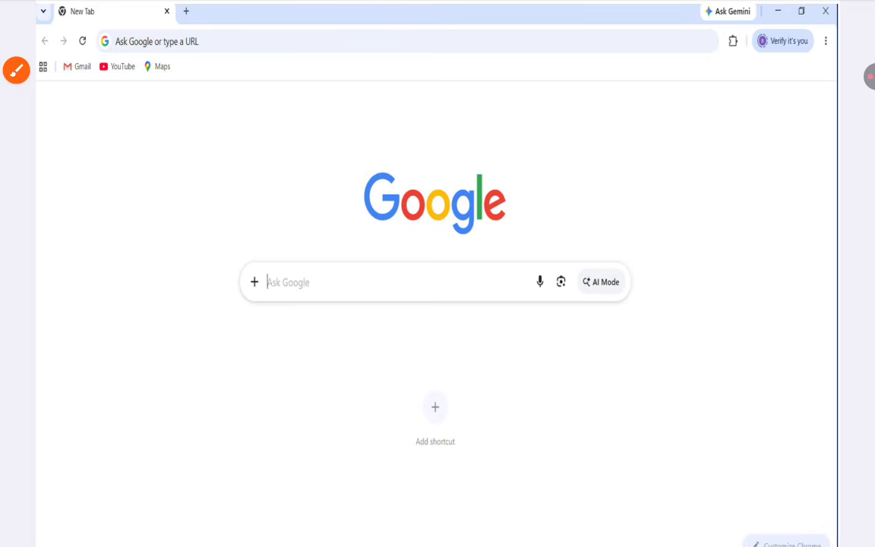
# Go to page 2 and draw a red rectangle around the "jharkhand tet exam 2026 important information" search result.
pyautogui.scroll(-10, 438, 304)
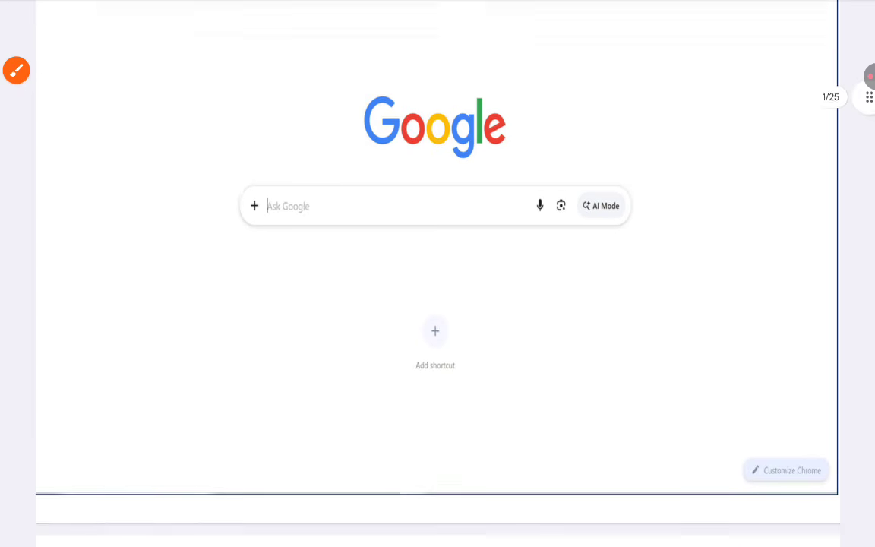
pyautogui.scroll(-2, 437, 273)
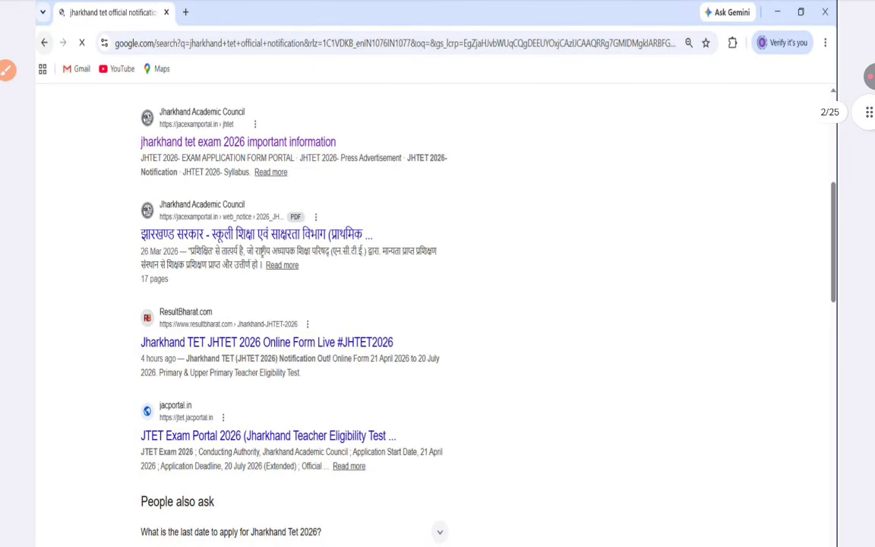
pyautogui.click(7, 70)
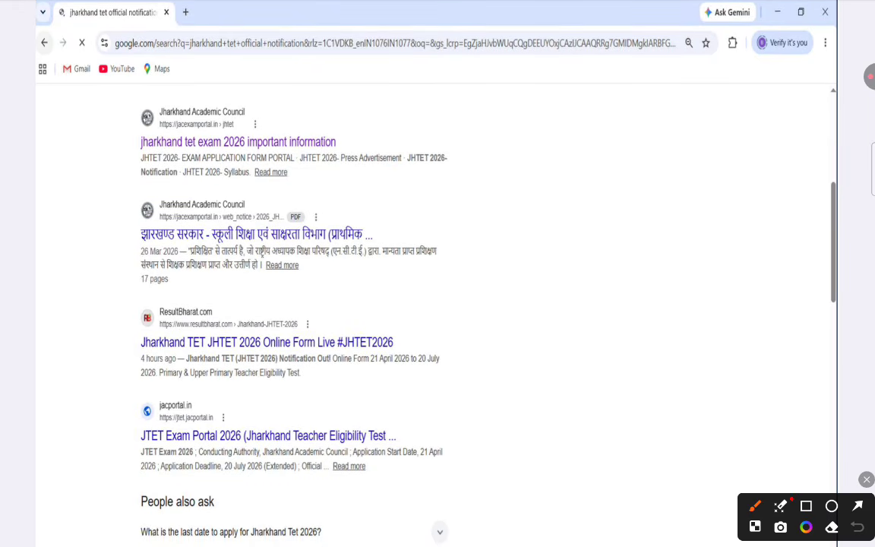
pyautogui.click(805, 506)
pyautogui.moveTo(76, 88)
pyautogui.mouseDown()
pyautogui.moveTo(211, 133)
pyautogui.moveTo(522, 195)
pyautogui.moveTo(536, 188)
pyautogui.mouseUp()
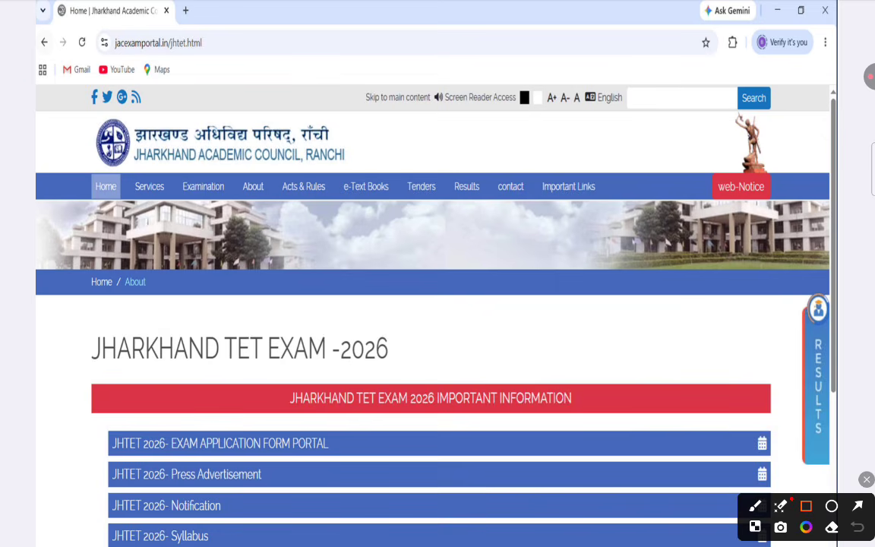
# Underline the Jharkhand Academic Council, Ranchi heading and box the "JHTET 2026- EXAM APPLICATION FORM PORTAL" link in red.
pyautogui.moveTo(127, 152); pyautogui.dragTo(469, 167)
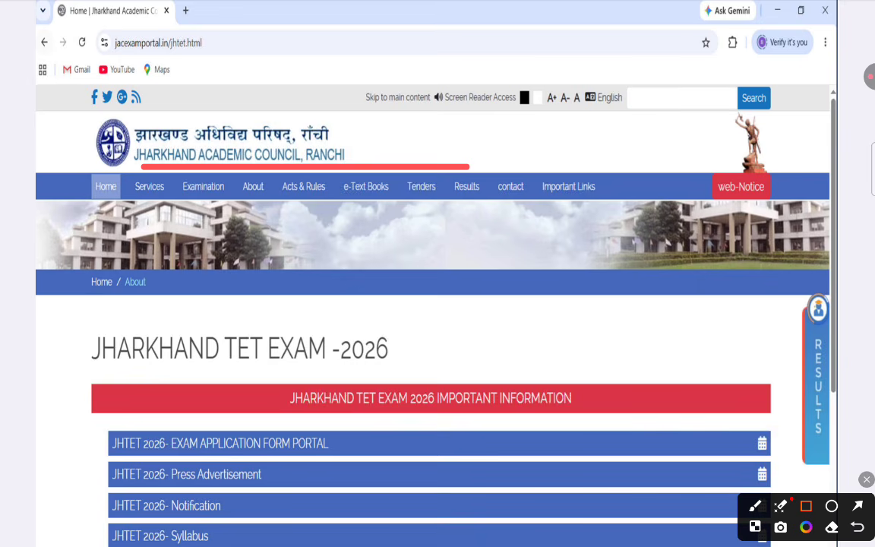
pyautogui.moveTo(80, 419)
pyautogui.mouseDown()
pyautogui.moveTo(297, 461)
pyautogui.moveTo(802, 459)
pyautogui.mouseUp()
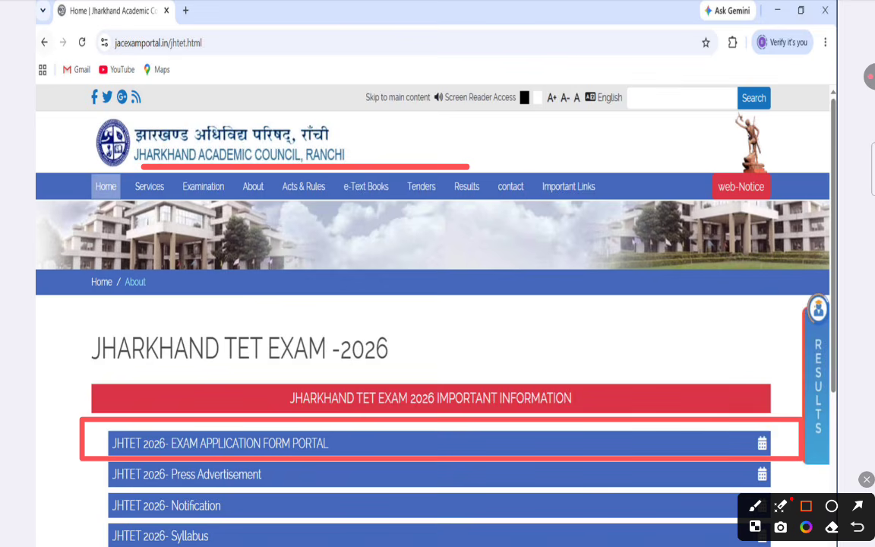
pyautogui.click(866, 479)
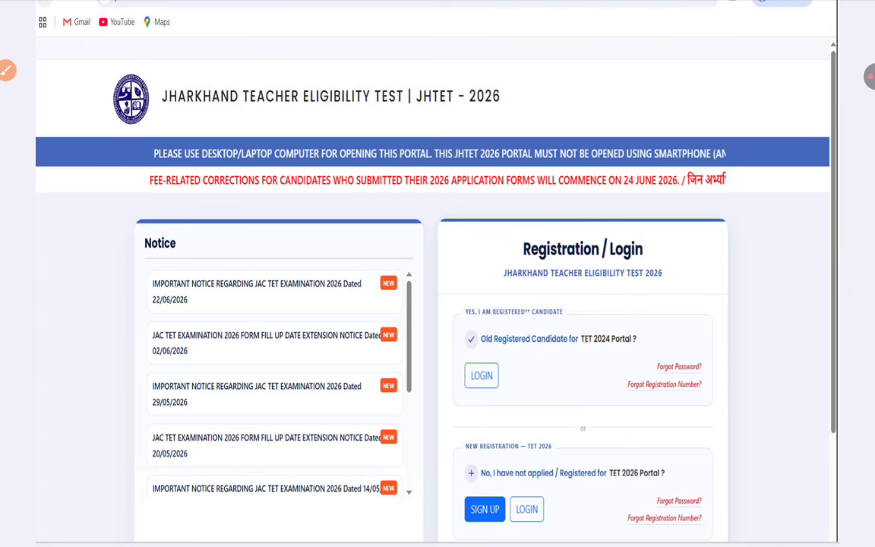
# Draw a red rectangle around the LOGIN button in the New Registration — TET 2026 section and leave annotation mode.
pyautogui.click(7, 71)
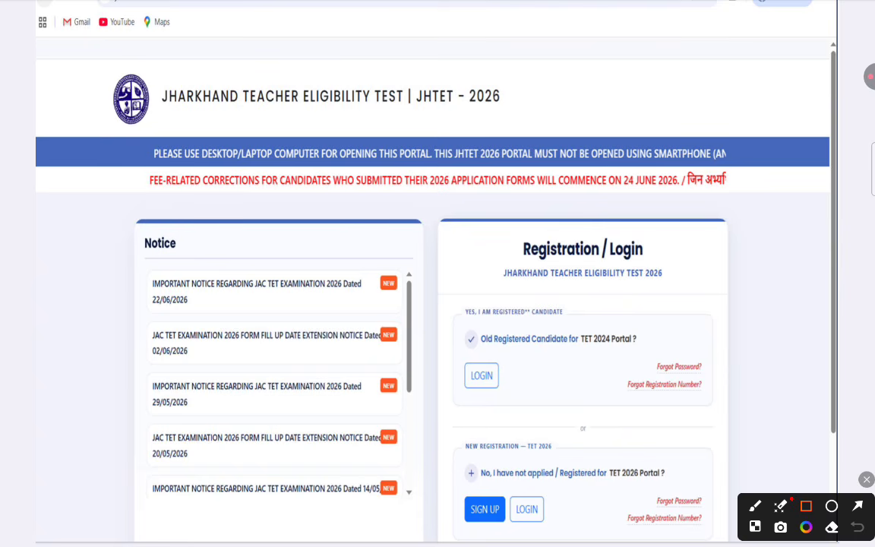
pyautogui.click(865, 479)
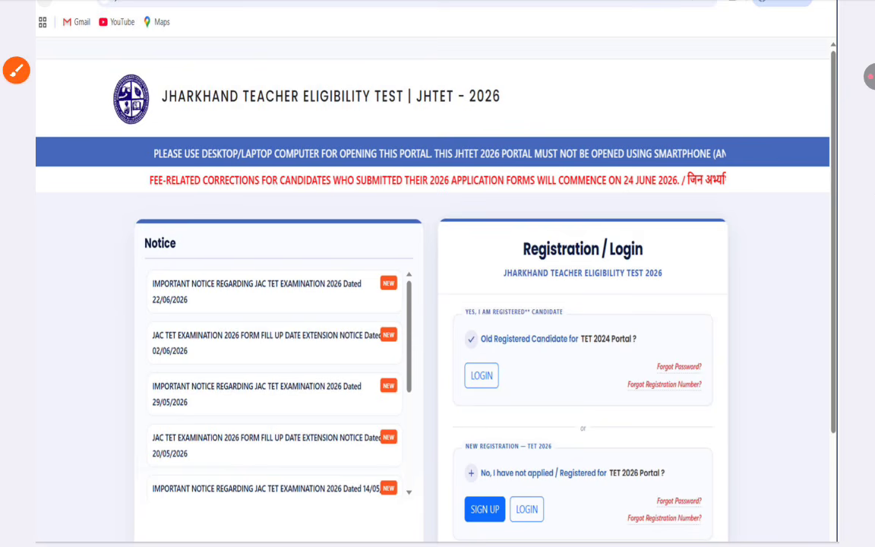
pyautogui.click(15, 71)
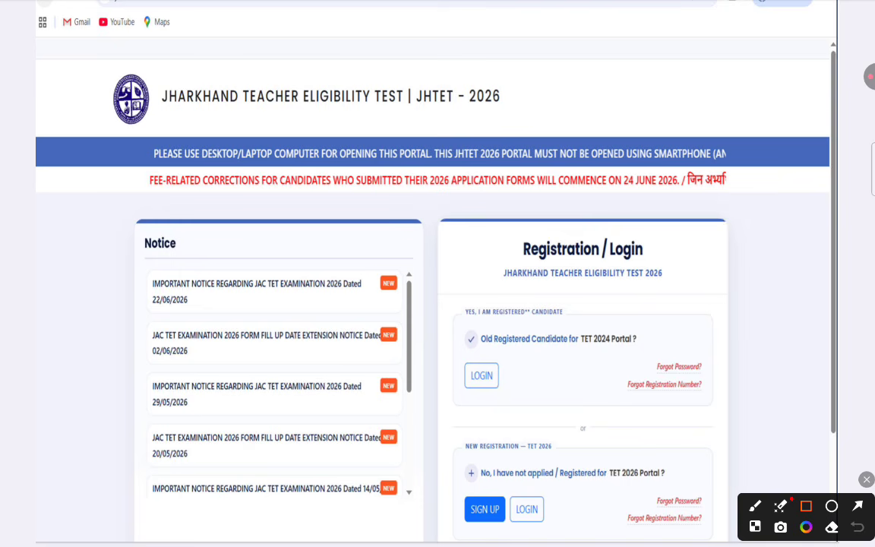
pyautogui.moveTo(504, 487); pyautogui.dragTo(564, 534)
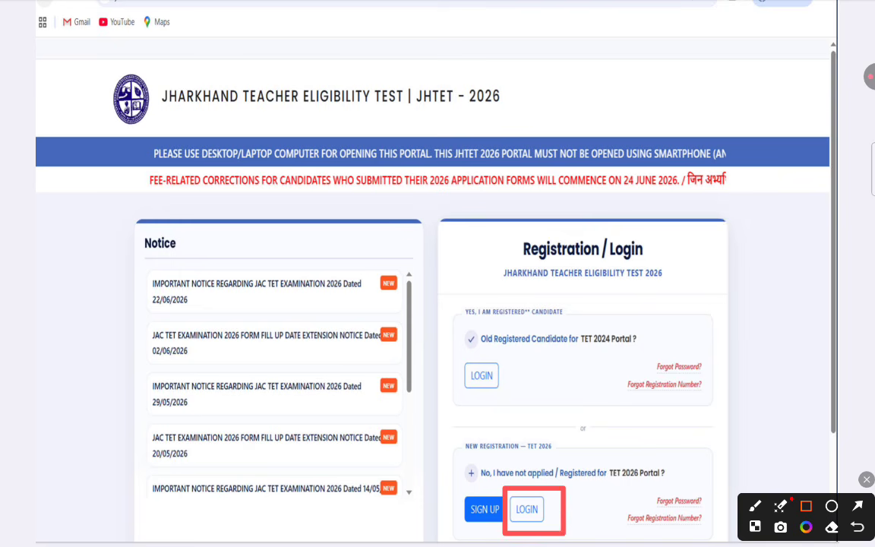
pyautogui.click(866, 479)
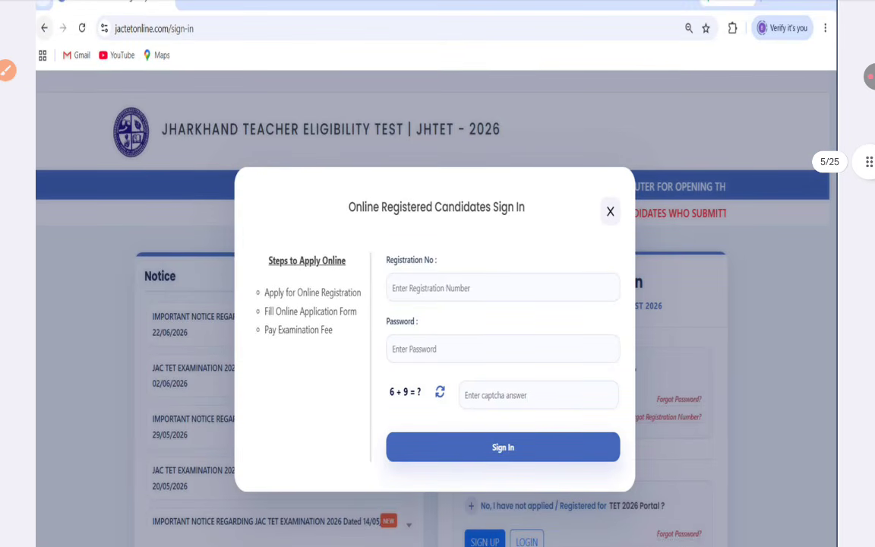
# Mark the registration number, password and captcha fields in red and box the Sign In button of the sign-in dialog.
pyautogui.click(6, 71)
pyautogui.moveTo(409, 291); pyautogui.dragTo(605, 290)
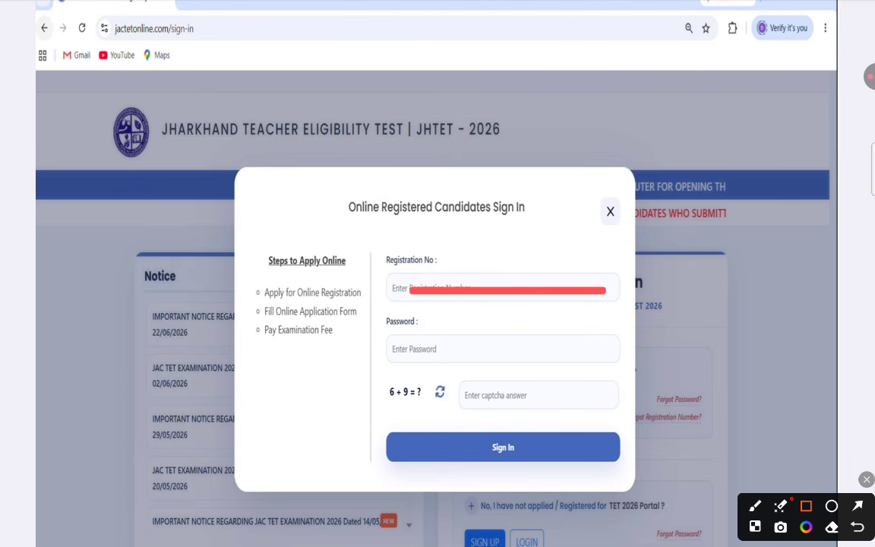
pyautogui.moveTo(416, 356); pyautogui.dragTo(595, 354)
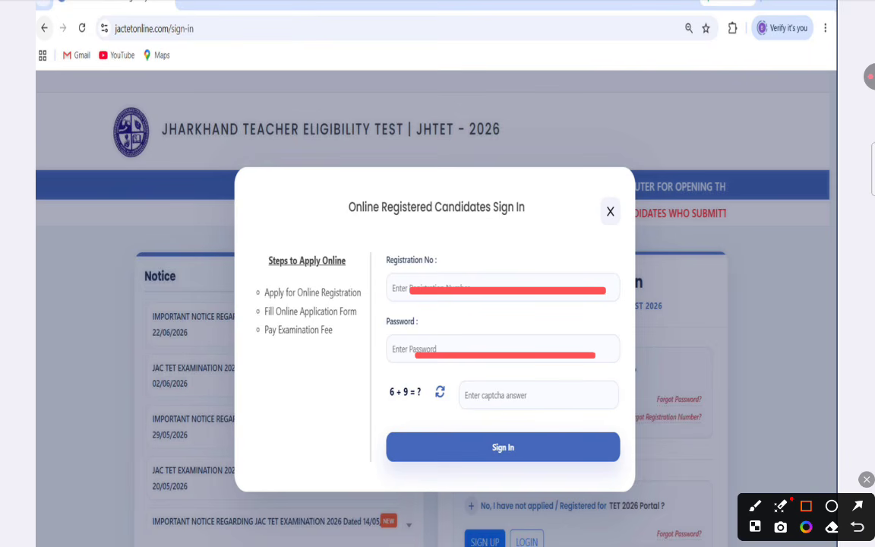
pyautogui.moveTo(490, 395); pyautogui.dragTo(614, 395)
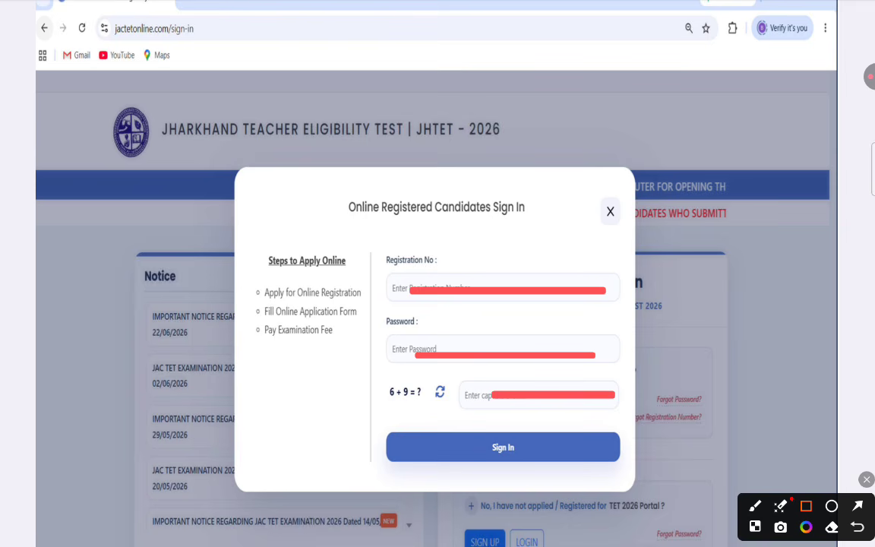
pyautogui.moveTo(382, 426); pyautogui.dragTo(638, 480)
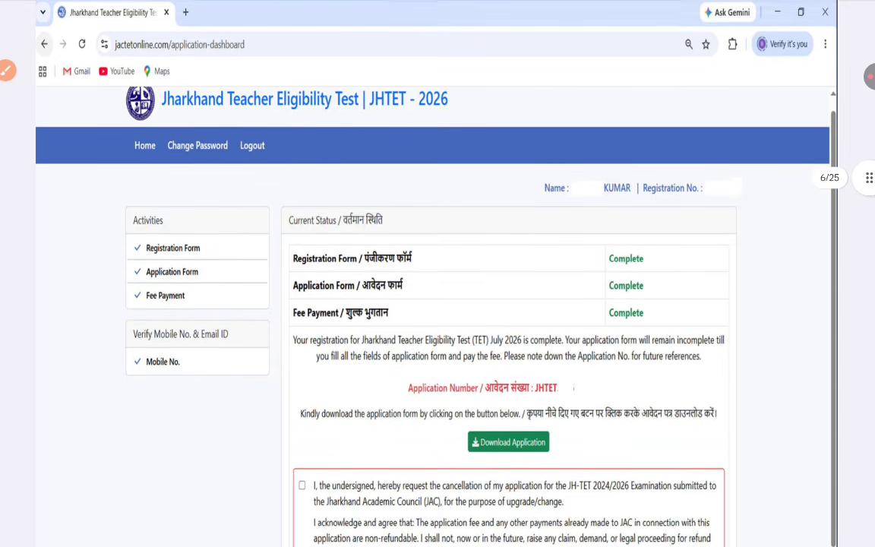
# Underline the JHTET - 2026 page title, the candidate's name and the registration number on the application dashboard in red.
pyautogui.click(7, 70)
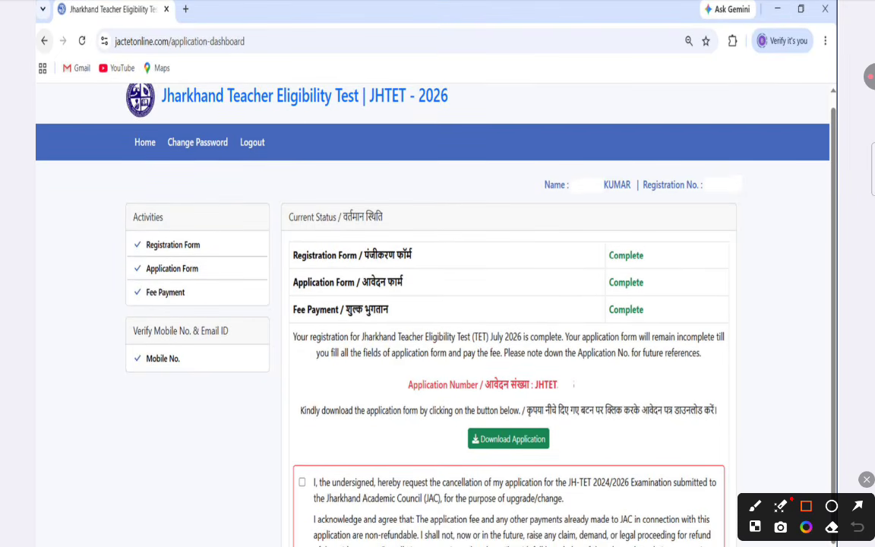
pyautogui.moveTo(183, 111); pyautogui.dragTo(551, 110)
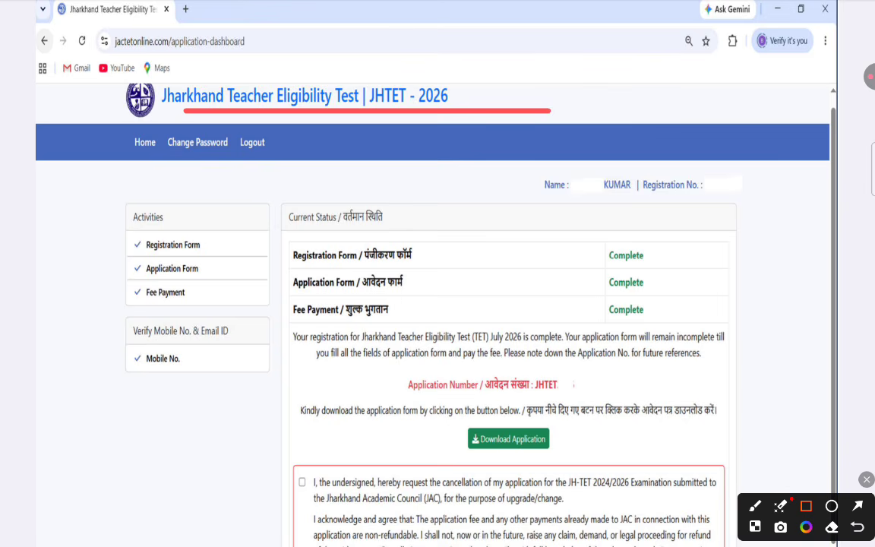
pyautogui.click(755, 506)
pyautogui.moveTo(573, 201); pyautogui.dragTo(610, 196)
pyautogui.moveTo(711, 196); pyautogui.dragTo(773, 196)
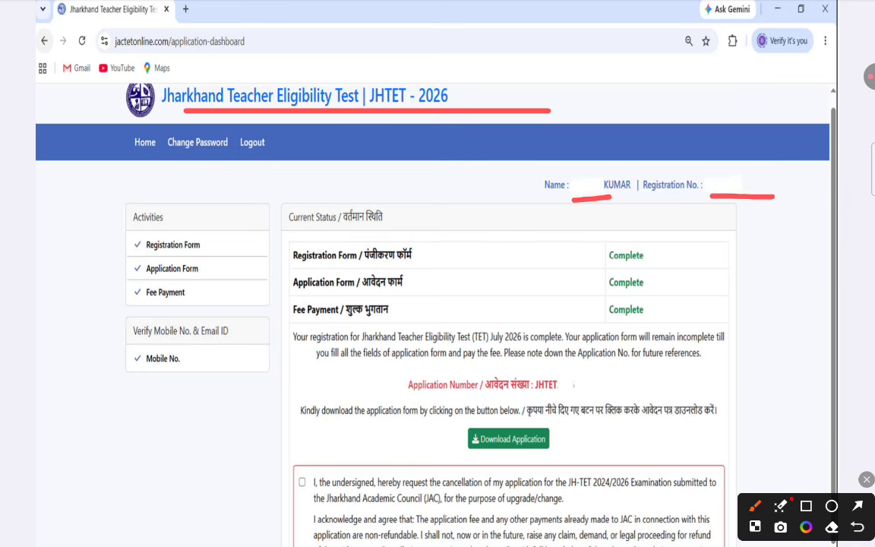
# Mark the registration form, application form and fee payment statuses with brush strokes, underline the application number, and leave annotation mode.
pyautogui.moveTo(664, 256); pyautogui.dragTo(721, 232)
pyautogui.moveTo(671, 285); pyautogui.dragTo(708, 263)
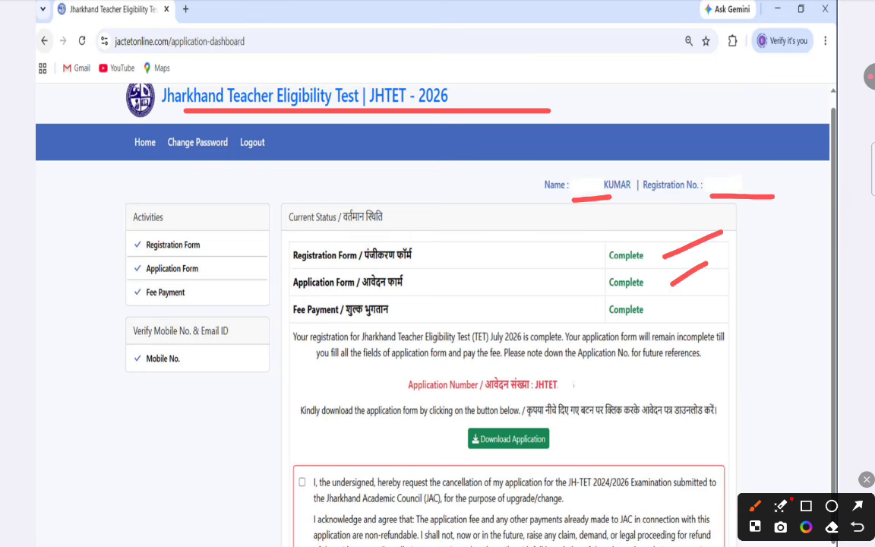
pyautogui.moveTo(673, 316); pyautogui.dragTo(725, 275)
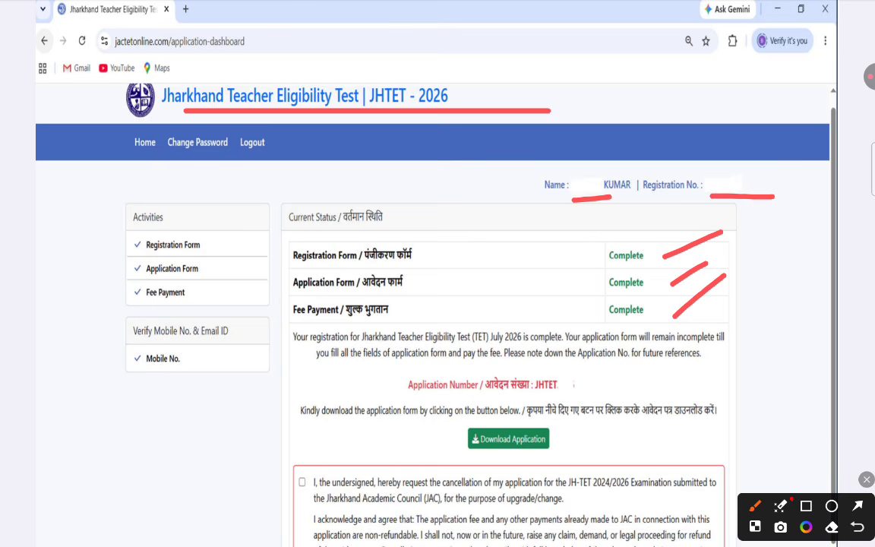
pyautogui.click(805, 506)
pyautogui.moveTo(569, 387); pyautogui.dragTo(728, 395)
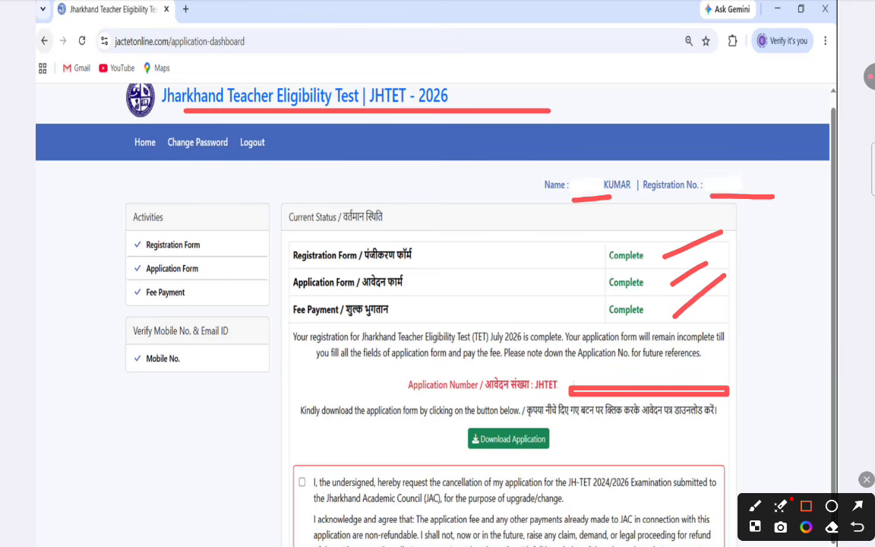
pyautogui.click(867, 479)
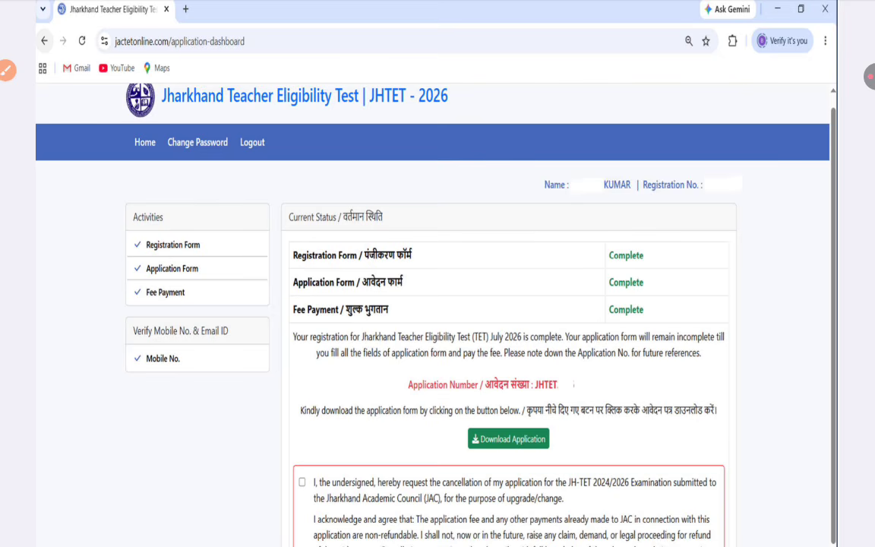
# Go to page 7 and draw a red rectangle around the application cancellation declaration section.
pyautogui.scroll(-3, 437, 273)
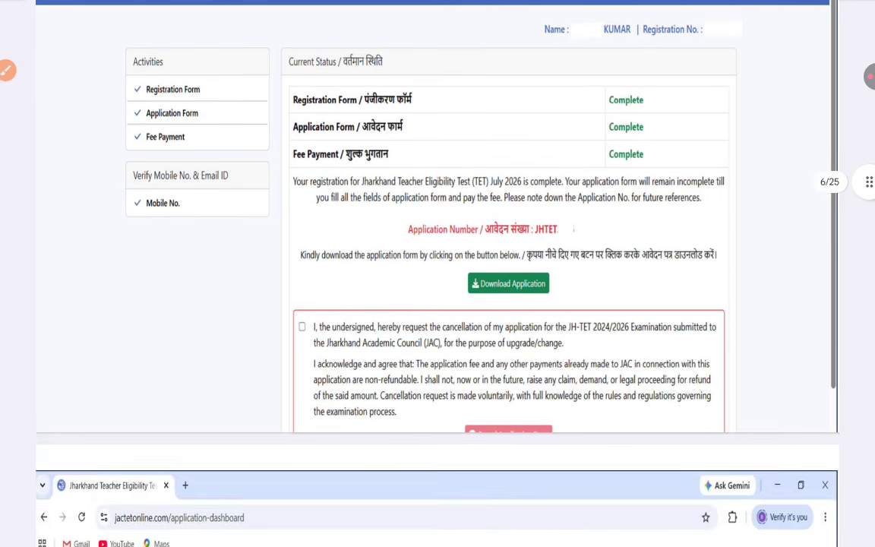
pyautogui.scroll(-6, 437, 273)
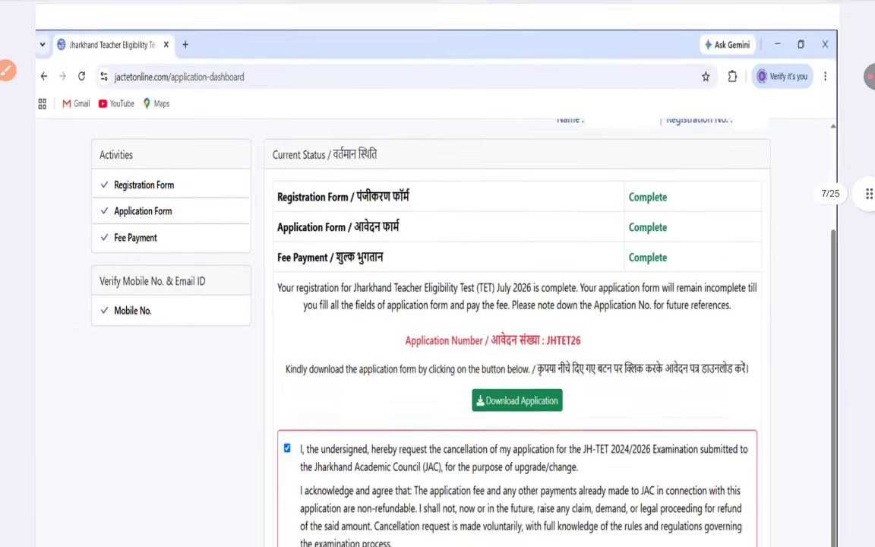
pyautogui.scroll(-2, 437, 273)
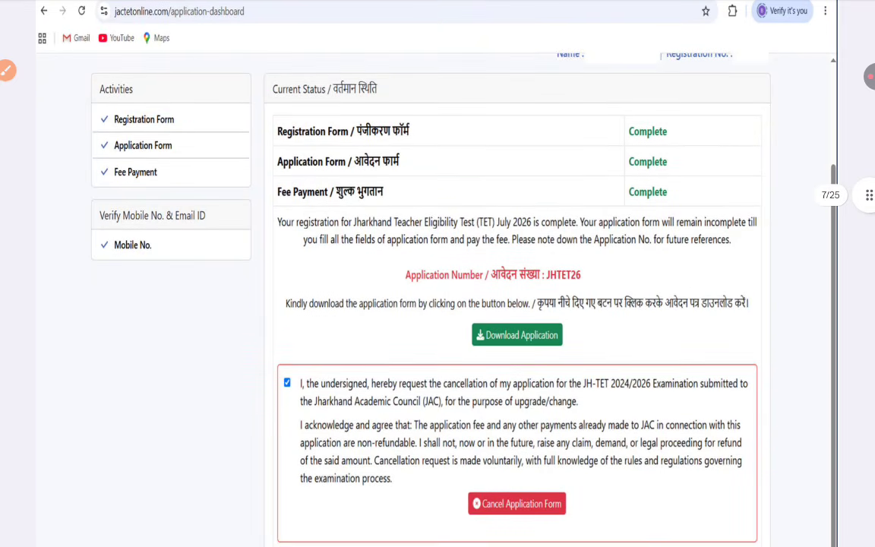
pyautogui.scroll(-1, 437, 274)
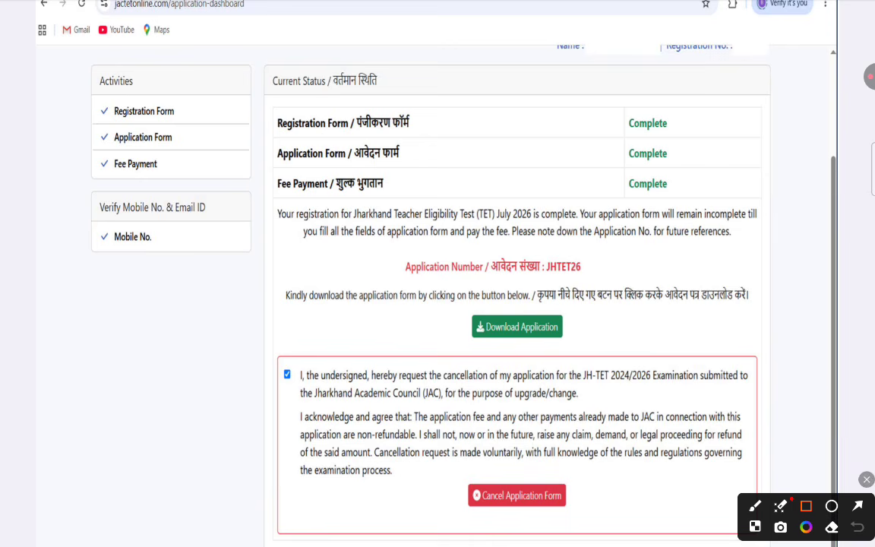
pyautogui.moveTo(251, 331)
pyautogui.mouseDown()
pyautogui.moveTo(494, 479)
pyautogui.moveTo(674, 527)
pyautogui.moveTo(801, 543)
pyautogui.mouseUp()
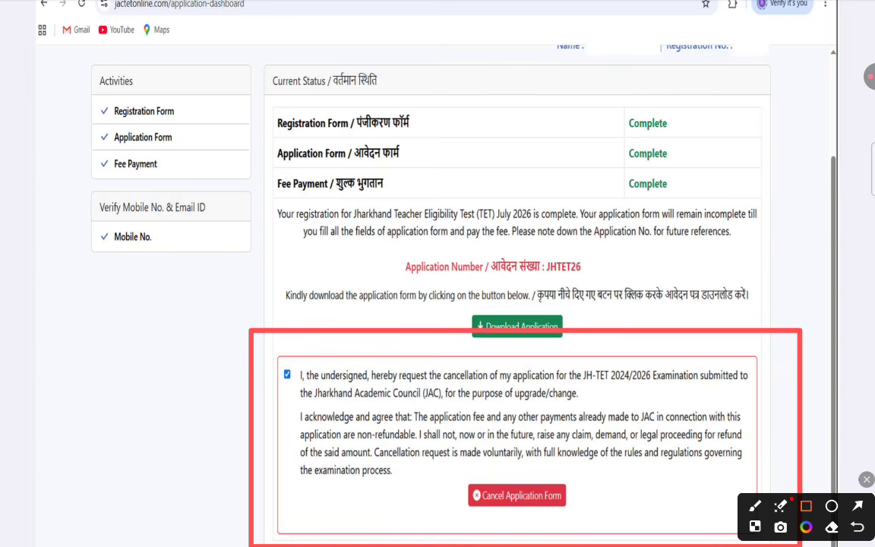
# Mark the declaration checkbox with a brush stroke, box the Cancel Application Form button, and clear the annotations.
pyautogui.press('p')
pyautogui.moveTo(282, 386); pyautogui.dragTo(299, 364)
pyautogui.press('r')
pyautogui.moveTo(447, 472)
pyautogui.mouseDown()
pyautogui.moveTo(566, 513)
pyautogui.moveTo(605, 517)
pyautogui.mouseUp()
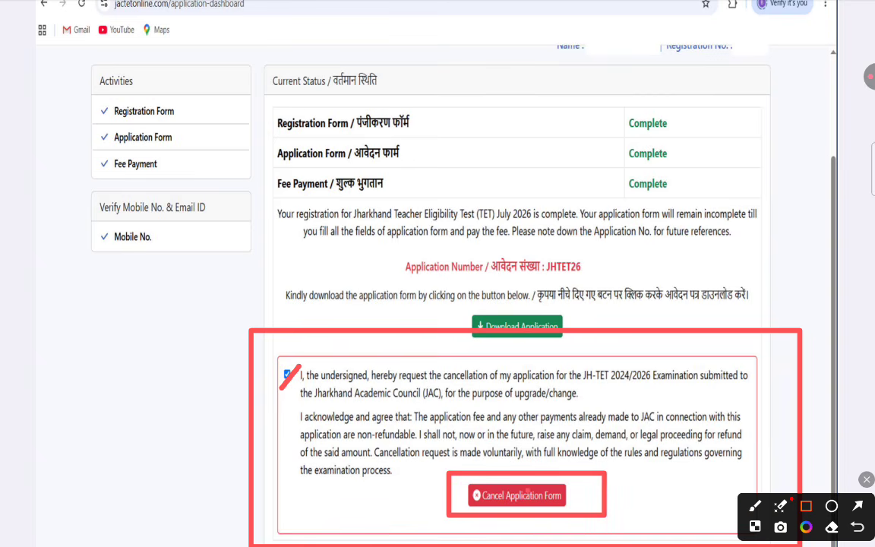
pyautogui.press('Escape')
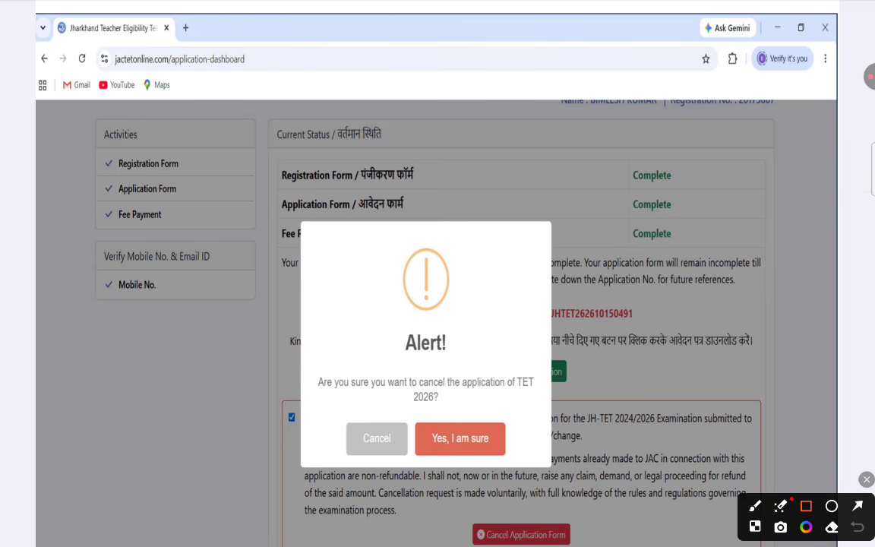
# Draw a red rectangle around the cancellation alert and a small one beside its "Yes, I am sure" button.
pyautogui.moveTo(289, 221)
pyautogui.mouseDown()
pyautogui.moveTo(461, 391)
pyautogui.moveTo(548, 468)
pyautogui.moveTo(568, 472)
pyautogui.mouseUp()
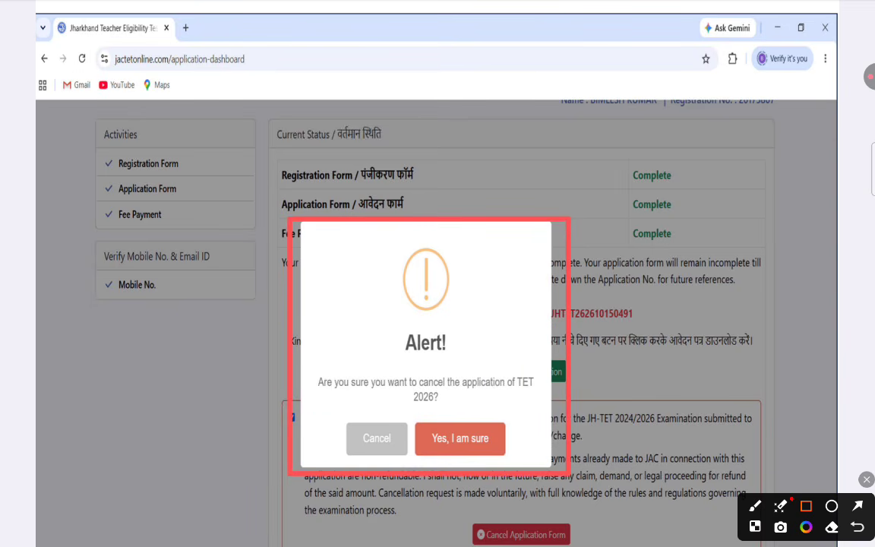
pyautogui.moveTo(506, 413); pyautogui.dragTo(542, 440)
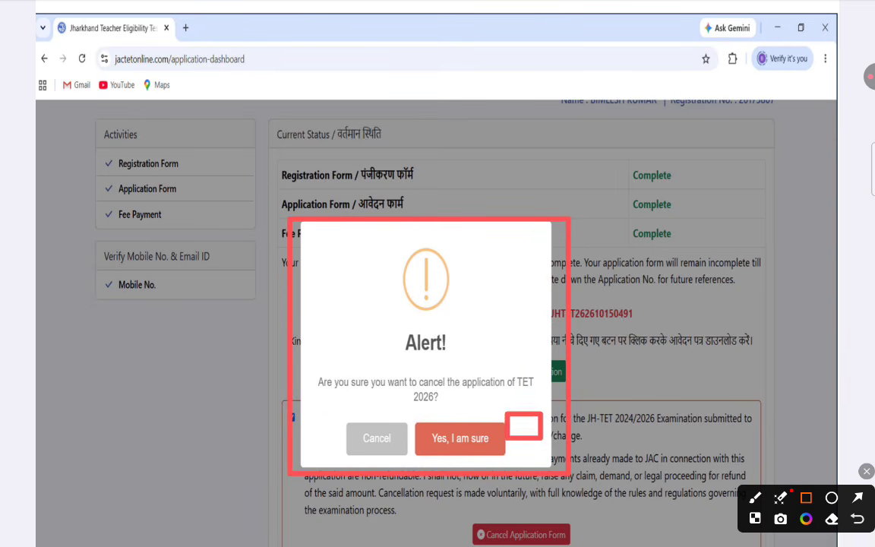
# Clear the rectangles from the cancellation alert and underline its "Yes, I am sure" button with a red brush stroke.
pyautogui.press('Escape')
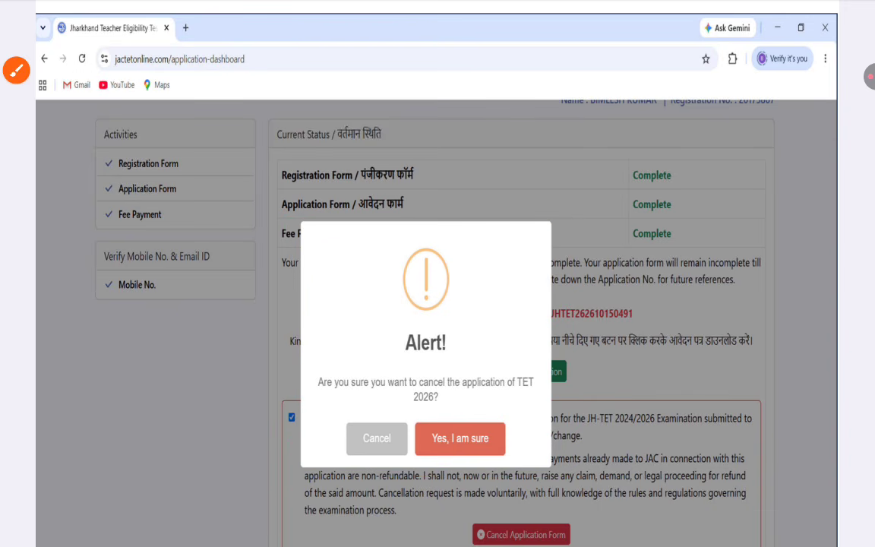
pyautogui.click(16, 71)
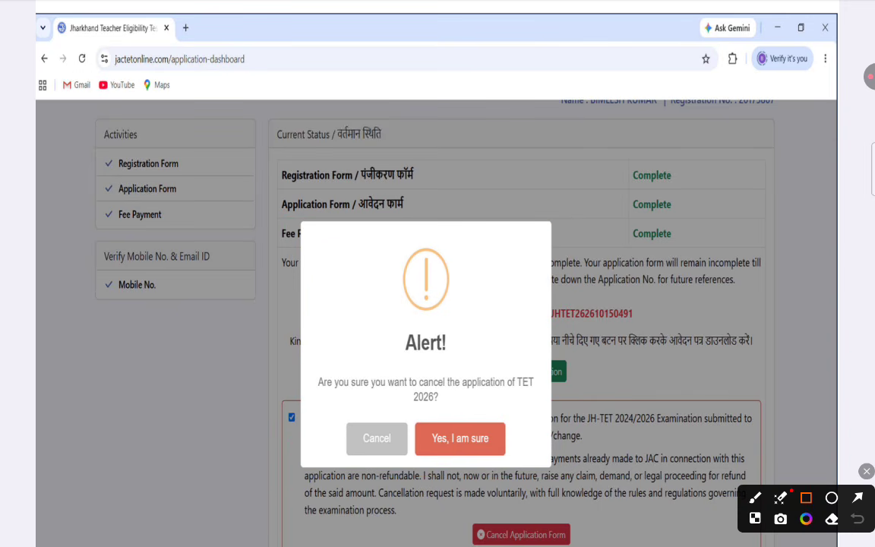
pyautogui.click(754, 497)
pyautogui.moveTo(423, 458); pyautogui.dragTo(544, 456)
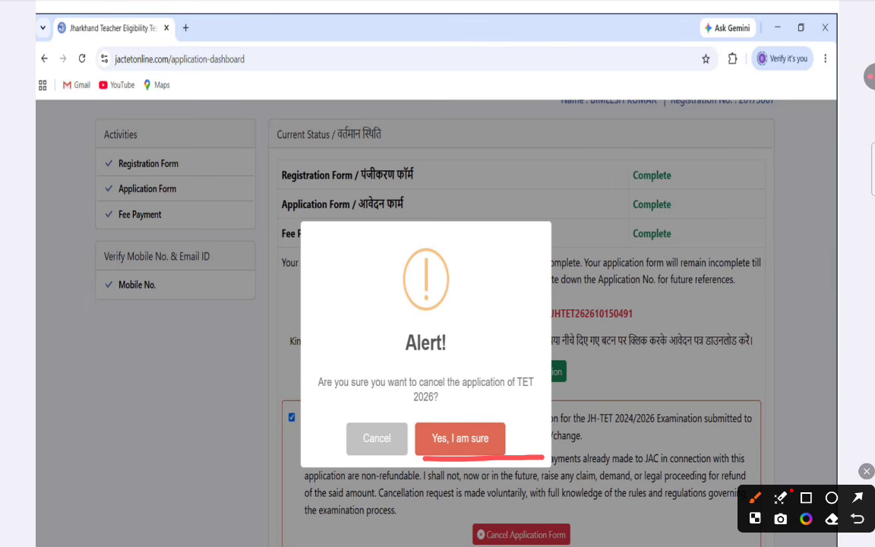
# Go to page 9 and draw red rectangles around the New Registration section and its SIGN UP button.
pyautogui.scroll(-5, 437, 304)
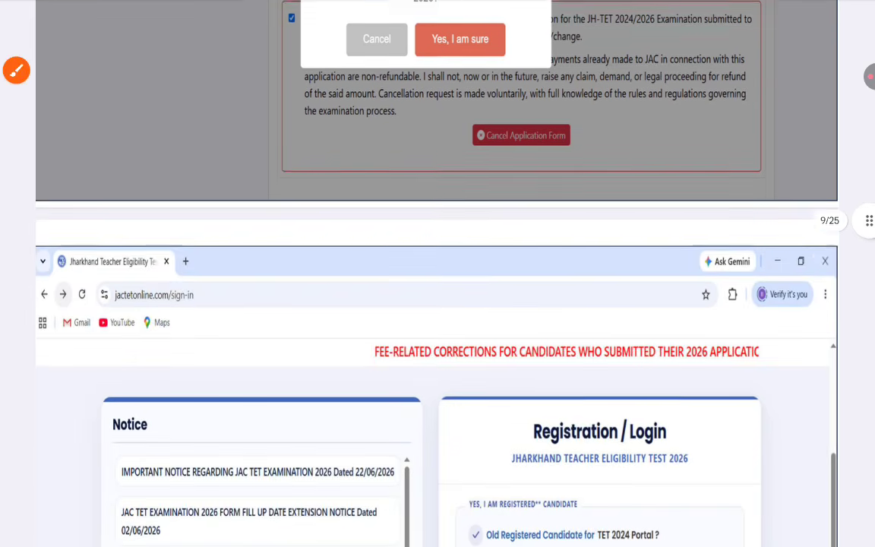
pyautogui.scroll(3, 437, 273)
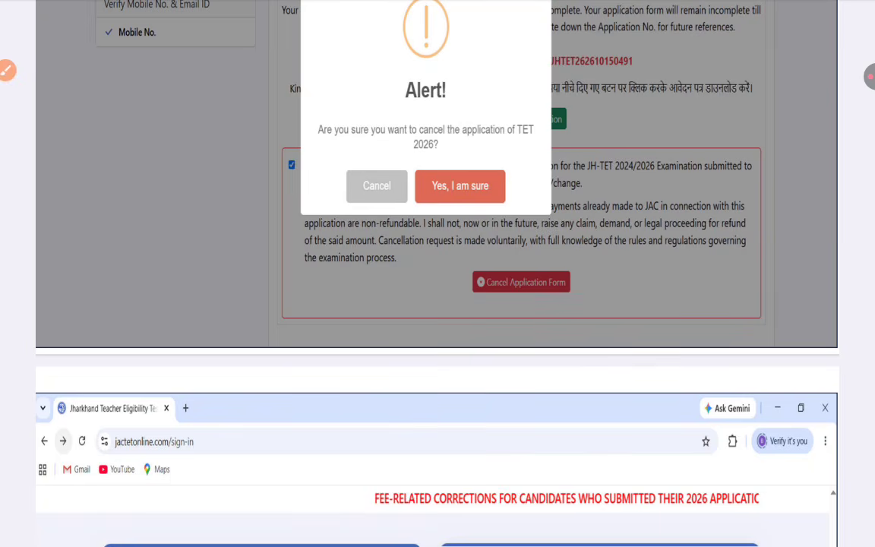
pyautogui.scroll(1, 438, 273)
pyautogui.scroll(-4, 437, 274)
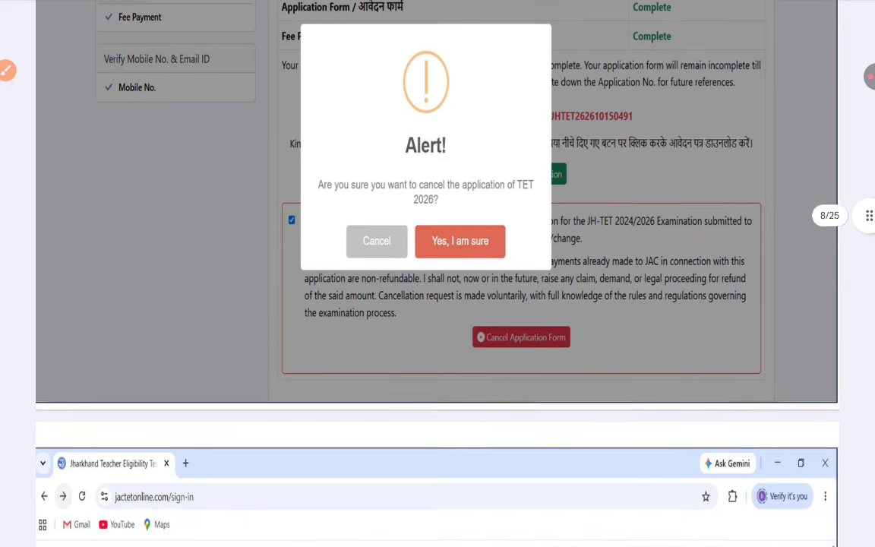
pyautogui.scroll(-2, 438, 273)
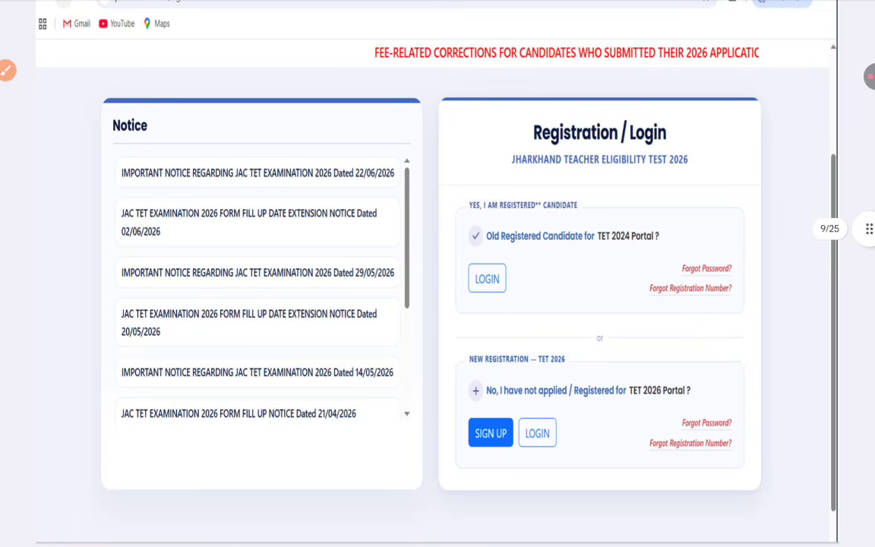
pyautogui.scroll(1, 438, 274)
pyautogui.scroll(-1, 437, 274)
pyautogui.click(7, 70)
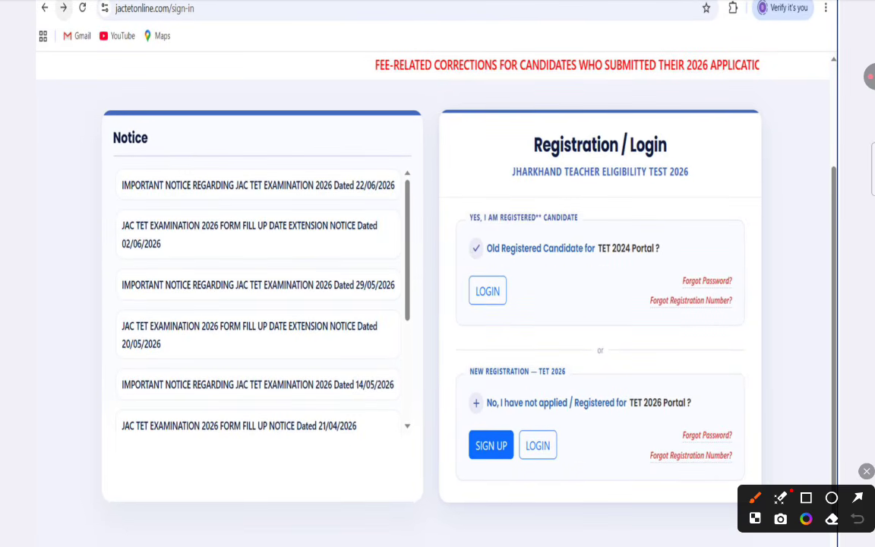
pyautogui.click(806, 498)
pyautogui.moveTo(423, 362)
pyautogui.mouseDown()
pyautogui.moveTo(513, 449)
pyautogui.moveTo(761, 501)
pyautogui.mouseUp()
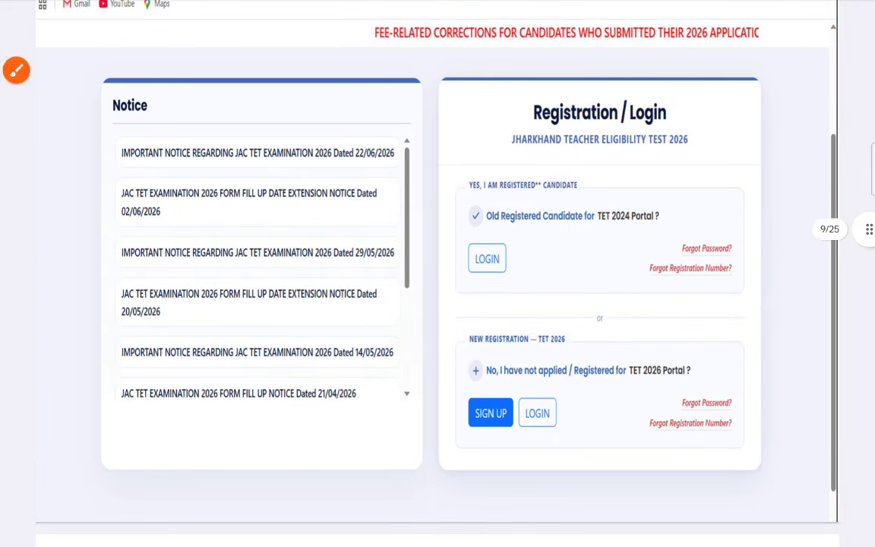
pyautogui.moveTo(453, 390)
pyautogui.mouseDown()
pyautogui.moveTo(521, 441)
pyautogui.moveTo(514, 443)
pyautogui.mouseUp()
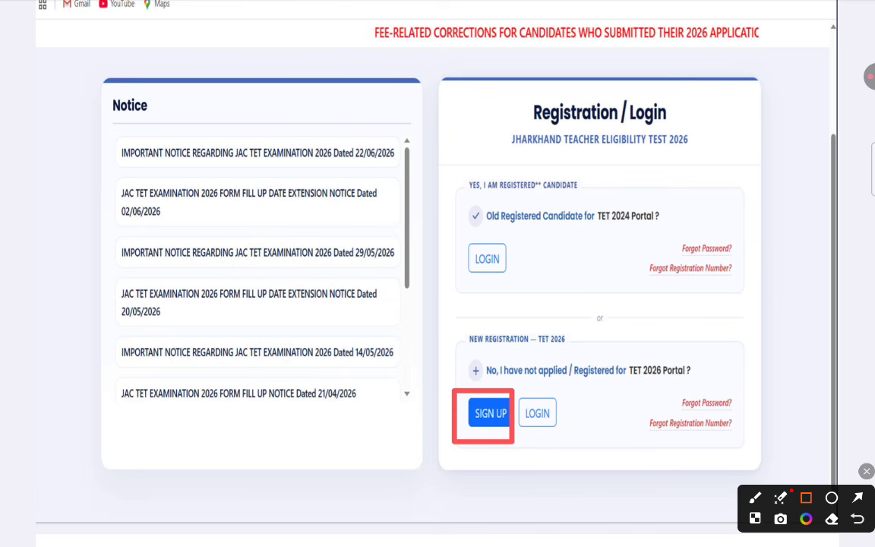
pyautogui.press('Escape')
# Go to the exam guidelines page and mark the Registration, Application and Payment stages with flat red rectangles.
pyautogui.scroll(-7, 437, 273)
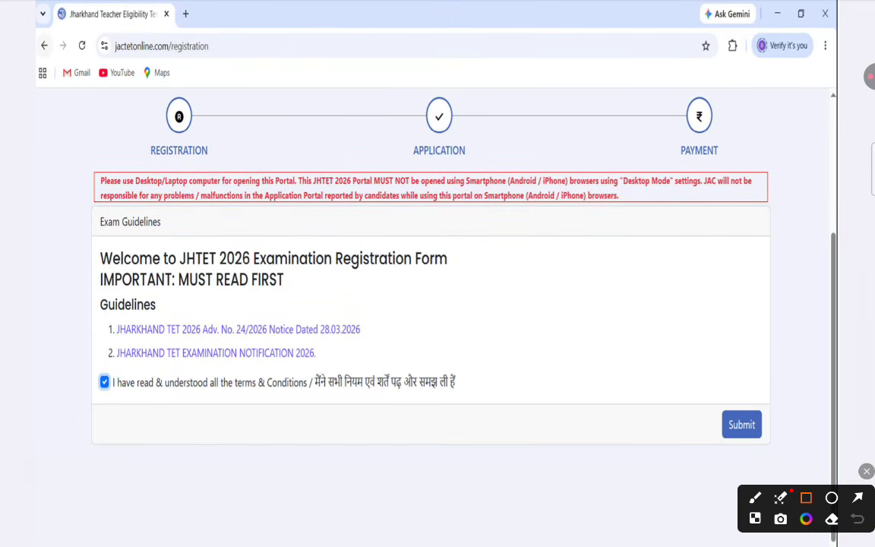
pyautogui.moveTo(152, 134); pyautogui.dragTo(213, 134)
pyautogui.moveTo(407, 137); pyautogui.dragTo(462, 138)
pyautogui.moveTo(666, 140); pyautogui.dragTo(718, 140)
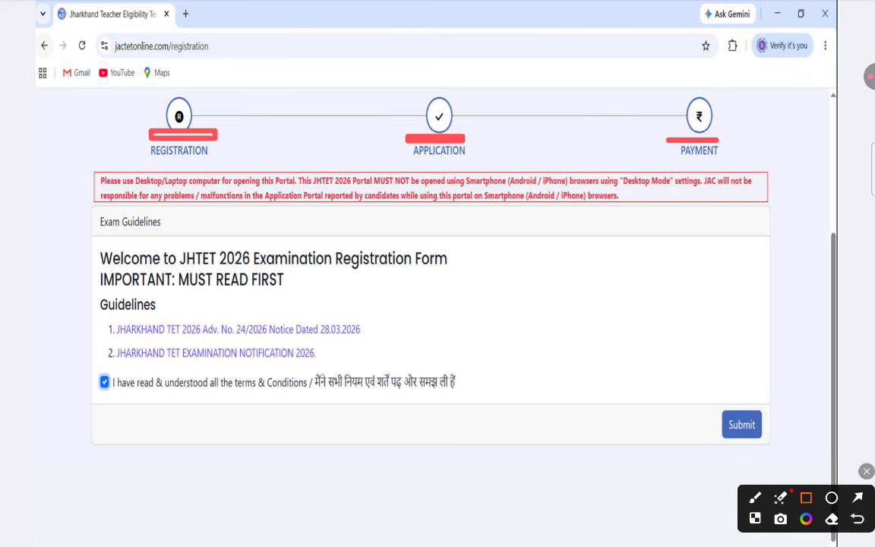
# Mark the terms and conditions checkbox with a brush stroke, box the Submit button in red, and leave annotation mode.
pyautogui.click(754, 498)
pyautogui.moveTo(73, 397); pyautogui.dragTo(123, 373)
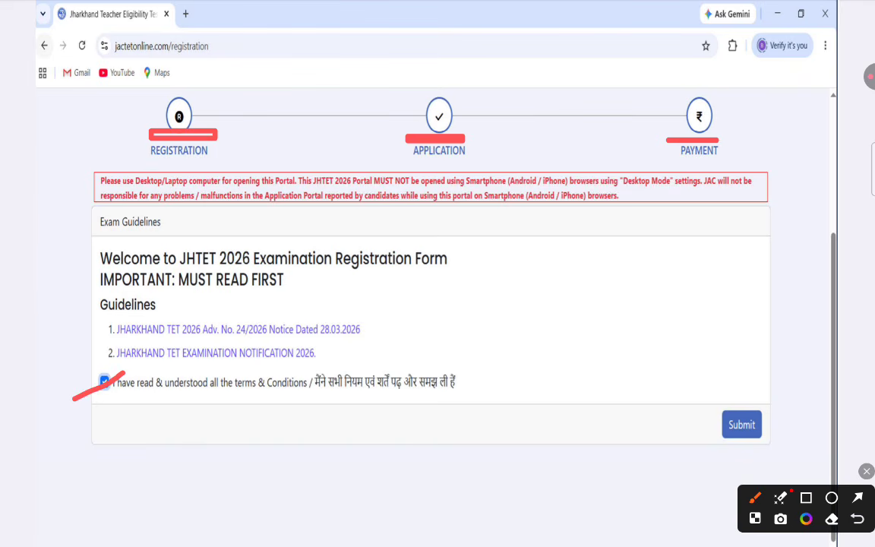
pyautogui.click(806, 497)
pyautogui.moveTo(708, 389); pyautogui.dragTo(779, 461)
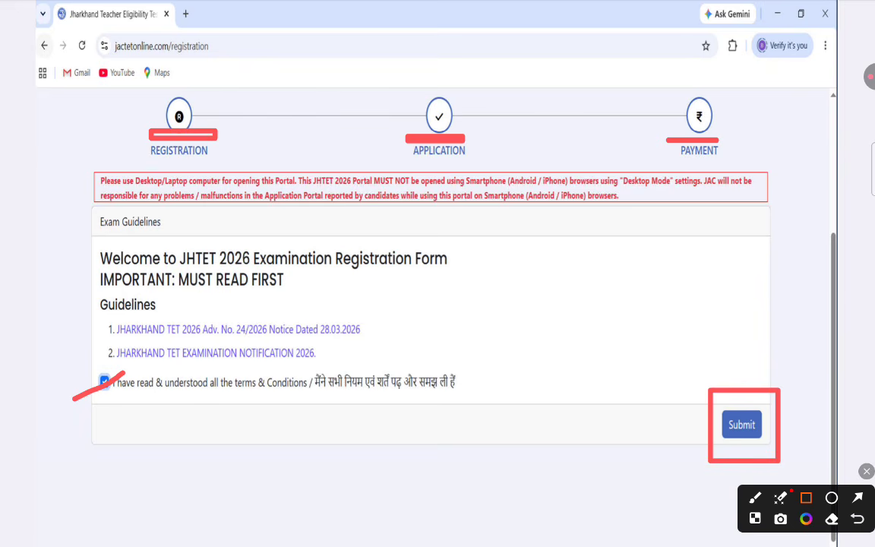
pyautogui.click(866, 471)
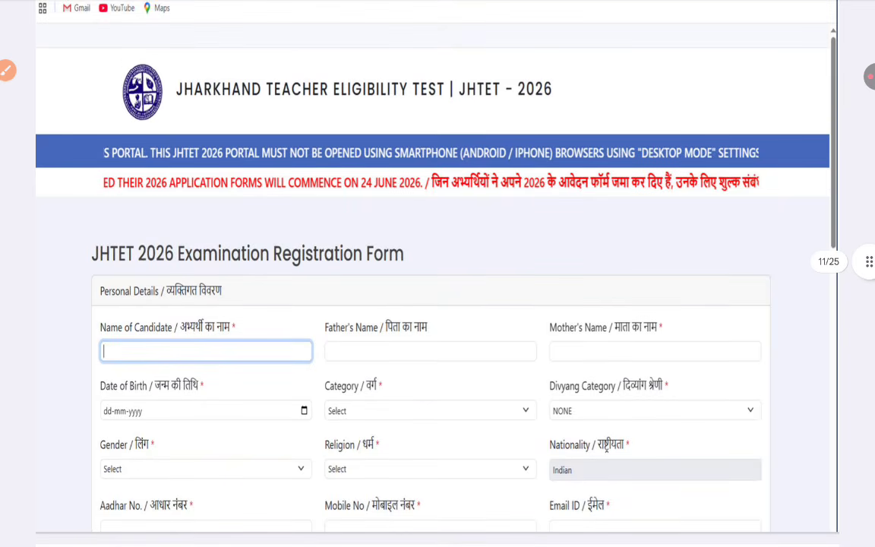
# On page 11, mark the candidate, father's and mother's name, date of birth, category, gender and religion fields with flat red rectangles, and clear them.
pyautogui.click(7, 70)
pyautogui.moveTo(172, 346); pyautogui.dragTo(256, 347)
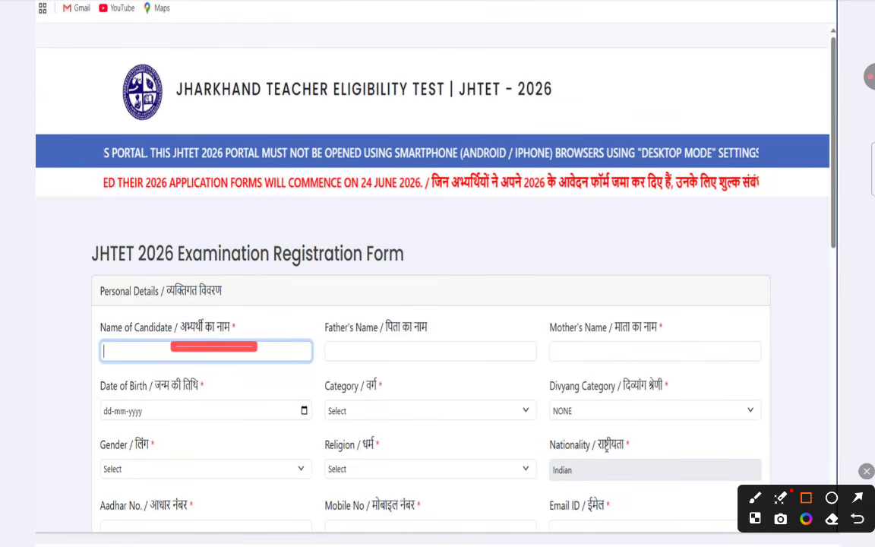
pyautogui.moveTo(371, 357); pyautogui.dragTo(469, 357)
pyautogui.moveTo(582, 351); pyautogui.dragTo(661, 351)
pyautogui.moveTo(194, 409); pyautogui.dragTo(271, 408)
pyautogui.moveTo(414, 408); pyautogui.dragTo(493, 408)
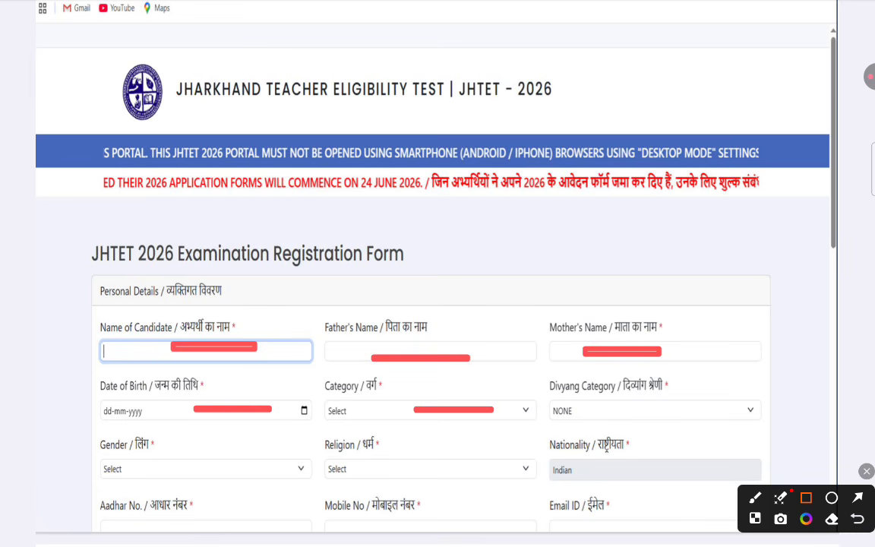
pyautogui.moveTo(188, 488); pyautogui.dragTo(265, 488)
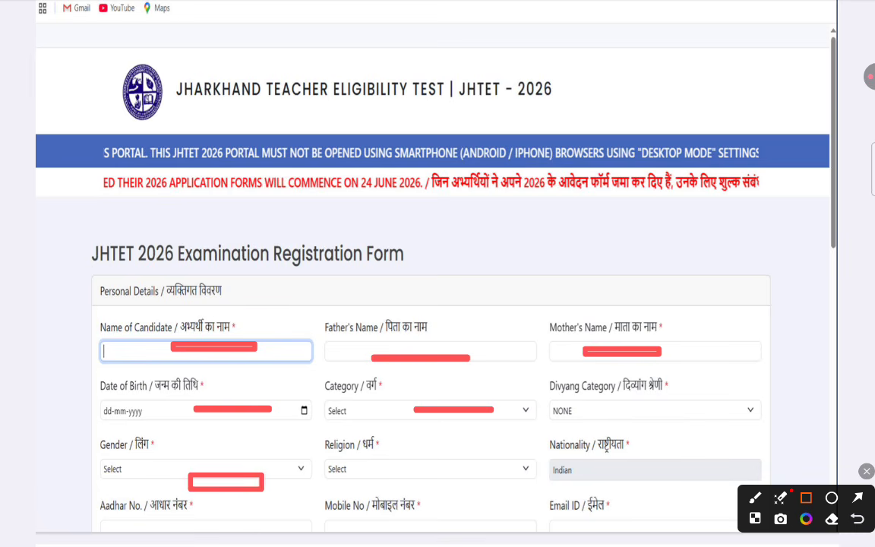
pyautogui.moveTo(392, 470); pyautogui.dragTo(478, 470)
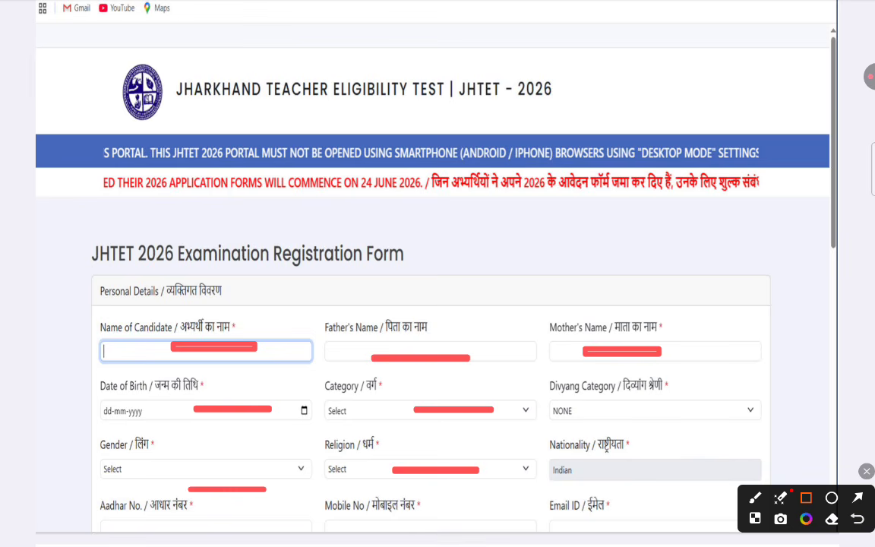
pyautogui.click(866, 471)
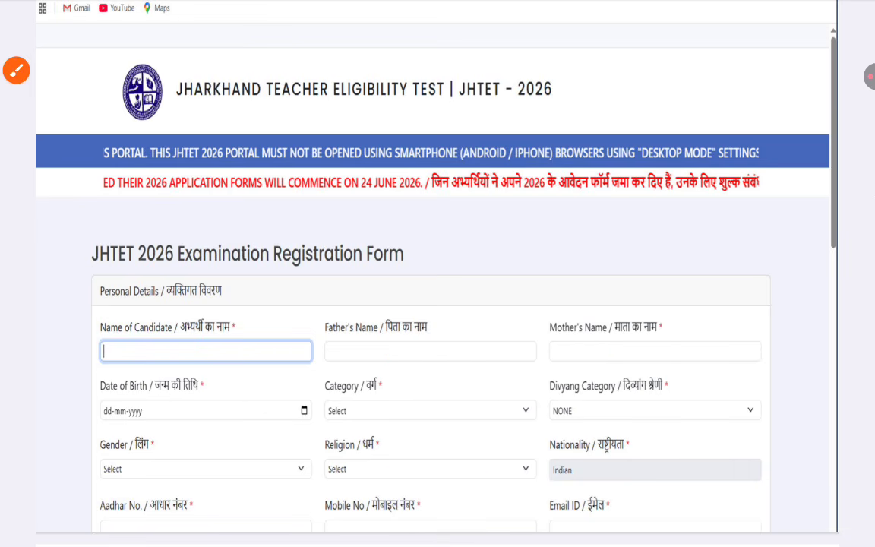
# Go to page 12 and brush red strokes on the Permanent Residence, State, District and Address Line - 1 fields of the permanent address.
pyautogui.scroll(-2, 437, 273)
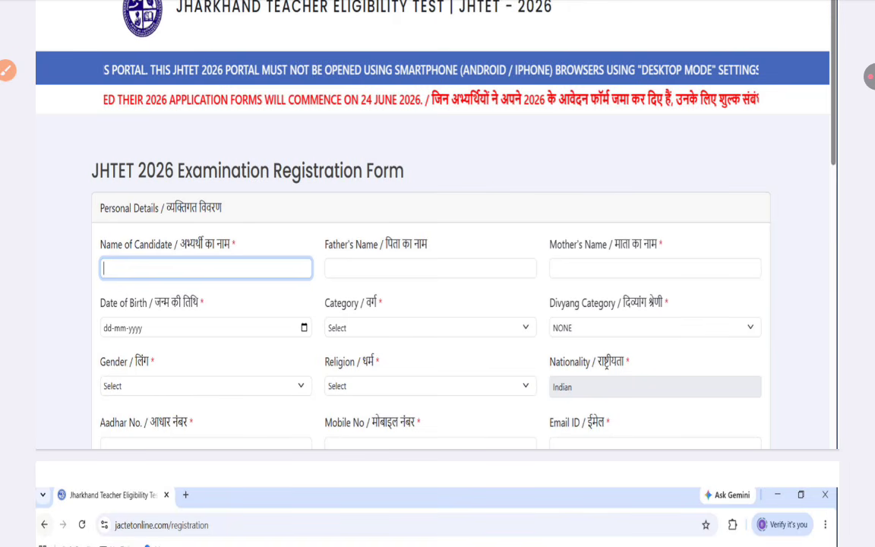
pyautogui.scroll(-5, 437, 274)
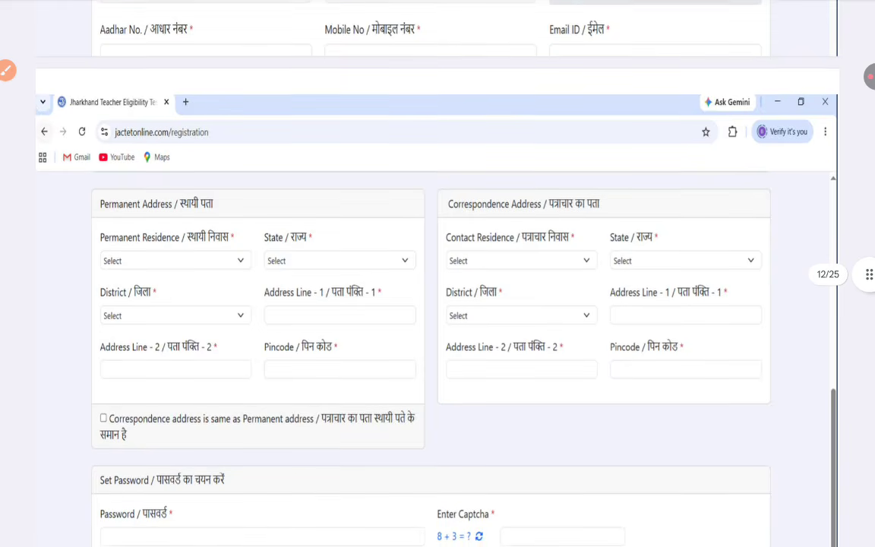
pyautogui.scroll(-1, 437, 273)
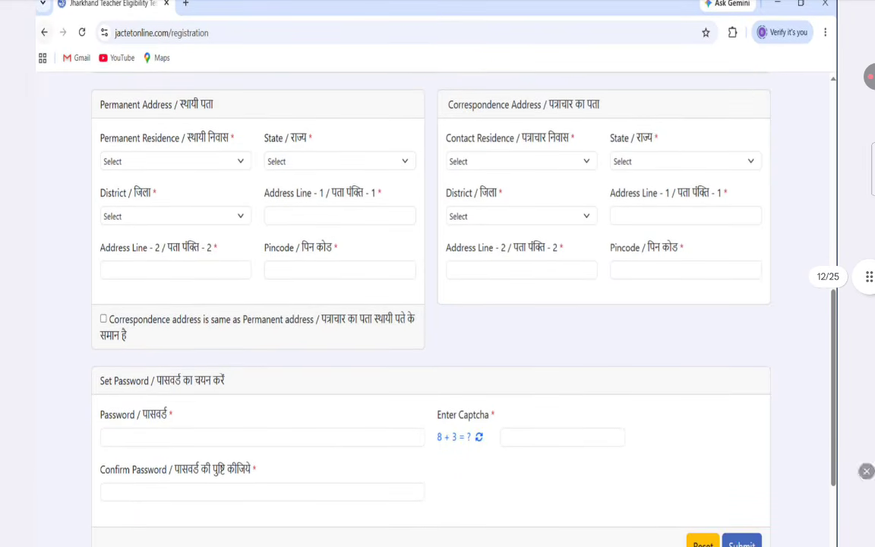
pyautogui.click(7, 70)
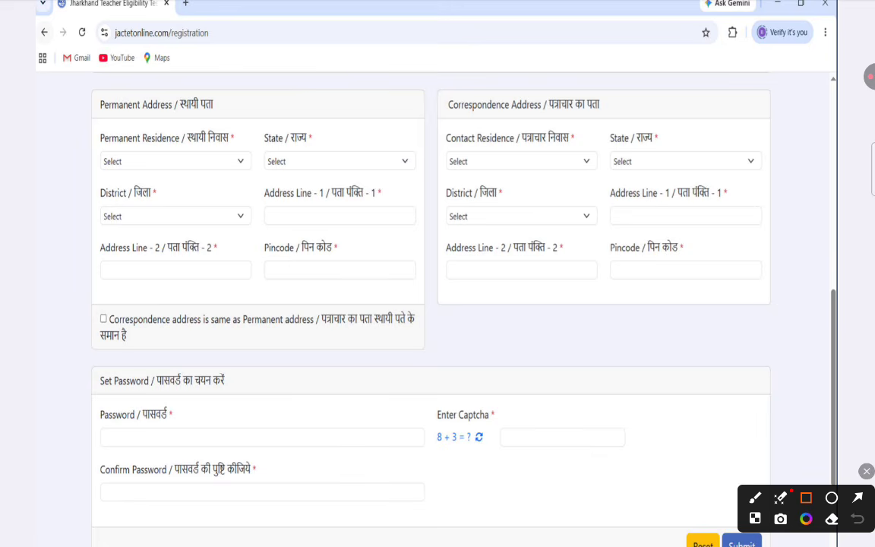
pyautogui.click(755, 498)
pyautogui.moveTo(160, 148); pyautogui.dragTo(229, 158)
pyautogui.moveTo(323, 161); pyautogui.dragTo(387, 156)
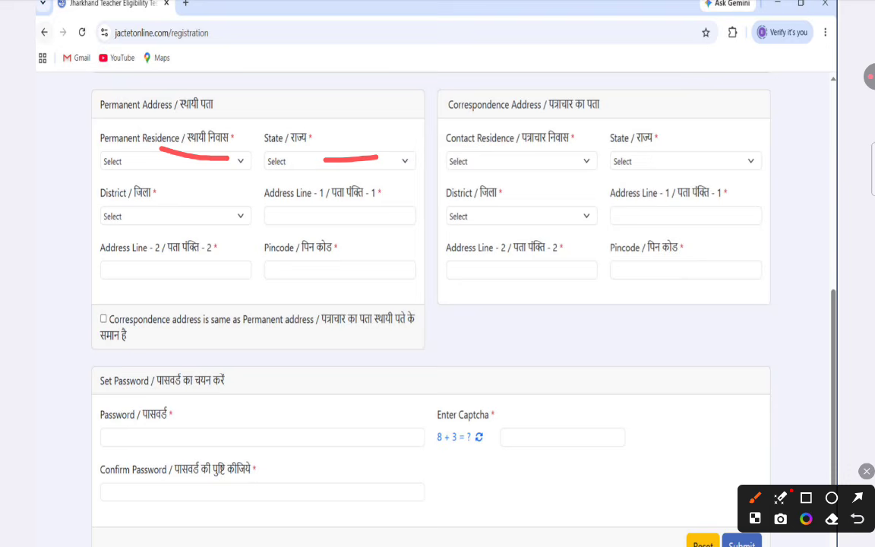
pyautogui.moveTo(165, 215); pyautogui.dragTo(209, 214)
pyautogui.moveTo(294, 213); pyautogui.dragTo(362, 206)
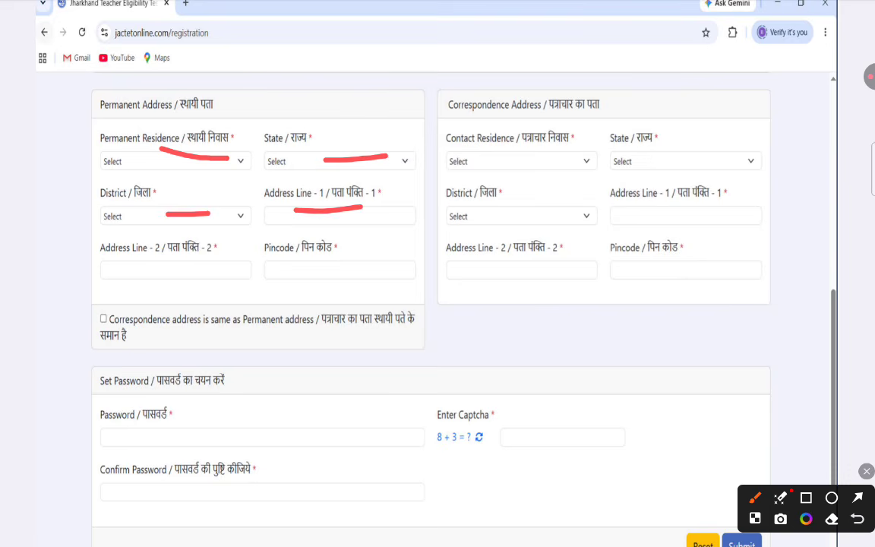
# Handwrite the sample address format "C/o", "vill" and "ward" with blank lines across the form, and clear the annotations.
pyautogui.moveTo(96, 334)
pyautogui.mouseDown()
pyautogui.moveTo(76, 370)
pyautogui.moveTo(116, 402)
pyautogui.mouseUp()
pyautogui.moveTo(152, 331); pyautogui.dragTo(131, 416)
pyautogui.moveTo(182, 372)
pyautogui.mouseDown()
pyautogui.moveTo(298, 363)
pyautogui.moveTo(297, 384)
pyautogui.moveTo(343, 394)
pyautogui.moveTo(549, 347)
pyautogui.moveTo(594, 362)
pyautogui.mouseUp()
pyautogui.moveTo(613, 326)
pyautogui.mouseDown()
pyautogui.moveTo(628, 341)
pyautogui.moveTo(646, 312)
pyautogui.moveTo(678, 347)
pyautogui.mouseUp()
pyautogui.click(677, 313)
pyautogui.click(668, 282)
pyautogui.moveTo(706, 288); pyautogui.dragTo(703, 334)
pyautogui.moveTo(728, 280); pyautogui.dragTo(726, 331)
pyautogui.moveTo(759, 309); pyautogui.dragTo(787, 296)
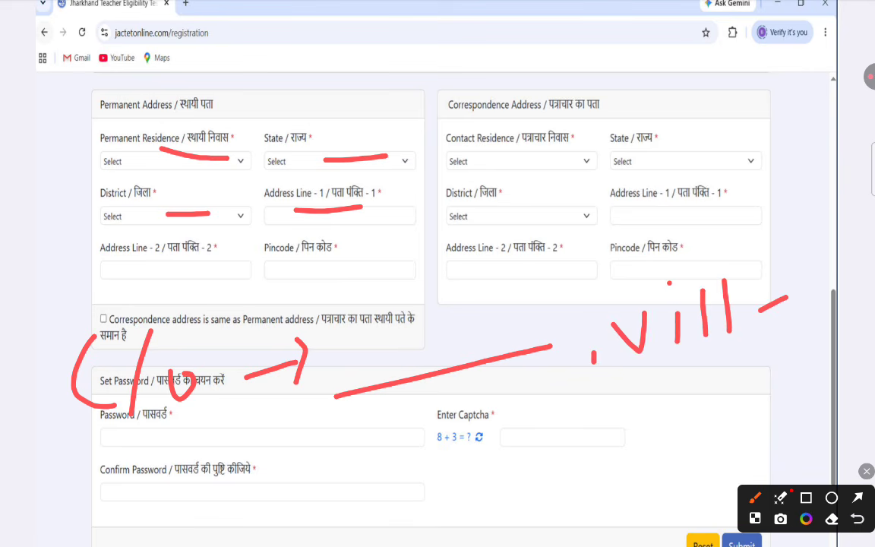
pyautogui.moveTo(811, 369); pyautogui.dragTo(621, 436)
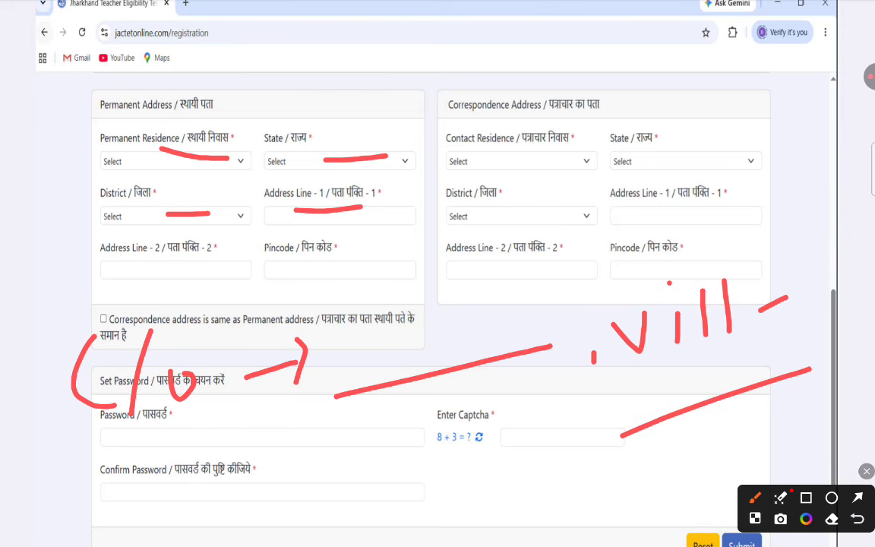
pyautogui.moveTo(545, 190)
pyautogui.mouseDown()
pyautogui.moveTo(558, 215)
pyautogui.moveTo(608, 180)
pyautogui.moveTo(741, 168)
pyautogui.moveTo(752, 178)
pyautogui.mouseUp()
pyautogui.moveTo(778, 118); pyautogui.dragTo(786, 171)
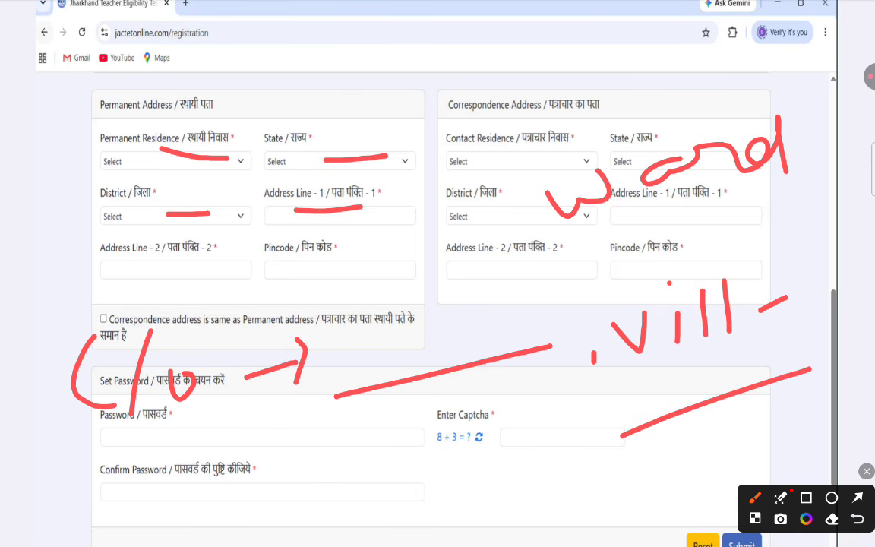
pyautogui.click(866, 471)
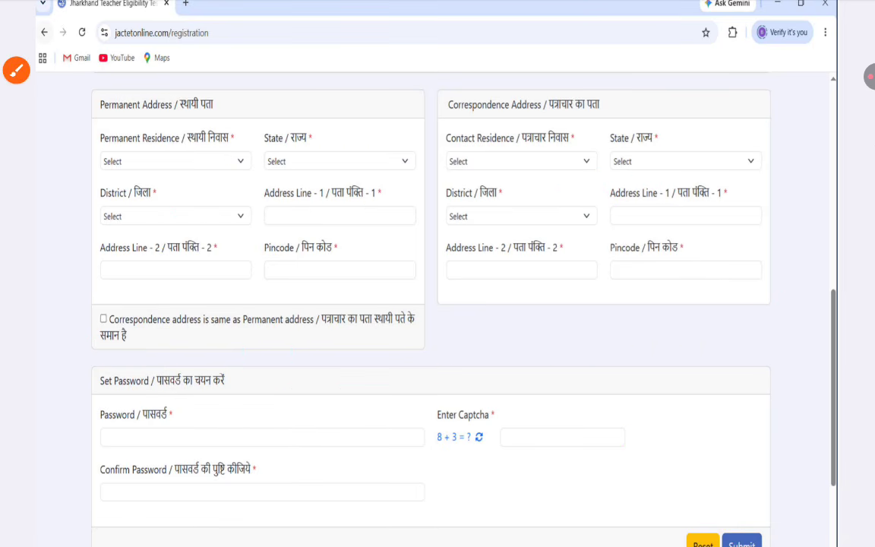
# Mark the permanent address's Address Line - 2 field with short brush strokes and clear them.
pyautogui.click(16, 70)
pyautogui.moveTo(119, 272); pyautogui.dragTo(202, 273)
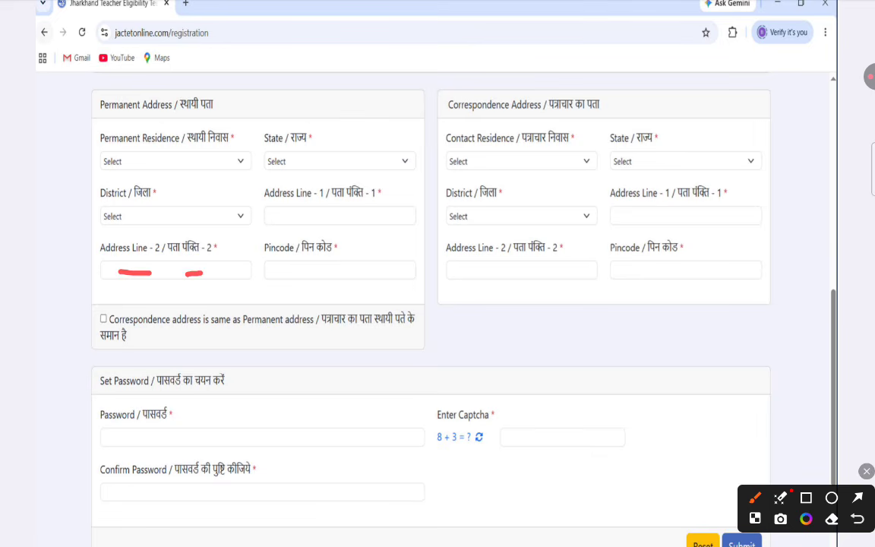
pyautogui.click(234, 273)
pyautogui.click(866, 471)
# Mark the Pincode field, the same-address checkbox and the Correspondence Address section with brush strokes.
pyautogui.click(16, 71)
pyautogui.moveTo(290, 269); pyautogui.dragTo(395, 265)
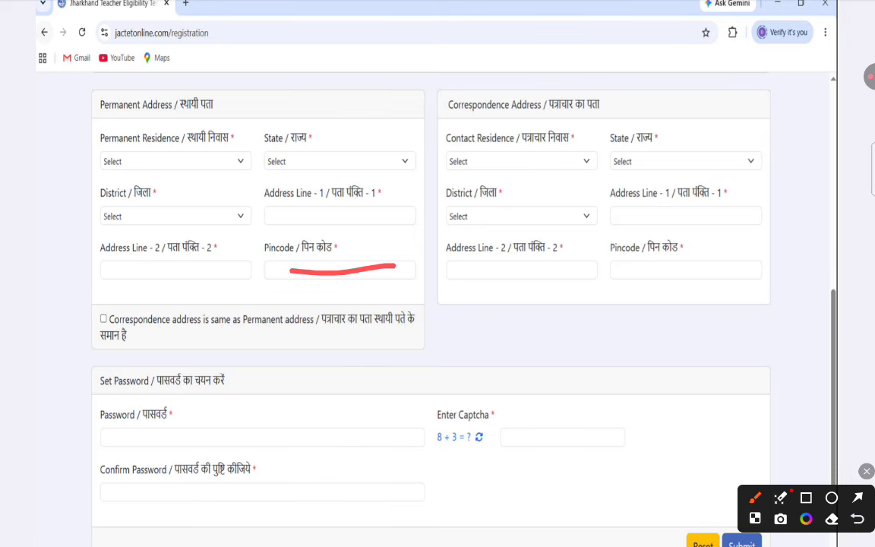
pyautogui.moveTo(83, 335); pyautogui.dragTo(128, 311)
pyautogui.moveTo(554, 76)
pyautogui.mouseDown()
pyautogui.moveTo(437, 243)
pyautogui.moveTo(763, 144)
pyautogui.moveTo(485, 107)
pyautogui.mouseUp()
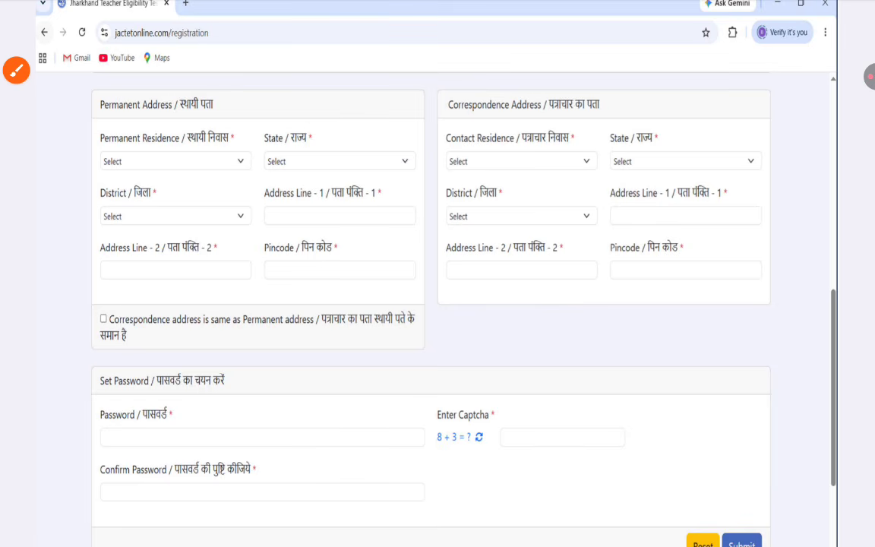
# Restart the annotations and mark the Password, Confirm Password and Enter Captcha fields with red brush strokes.
pyautogui.click(16, 71)
pyautogui.moveTo(186, 438); pyautogui.dragTo(368, 439)
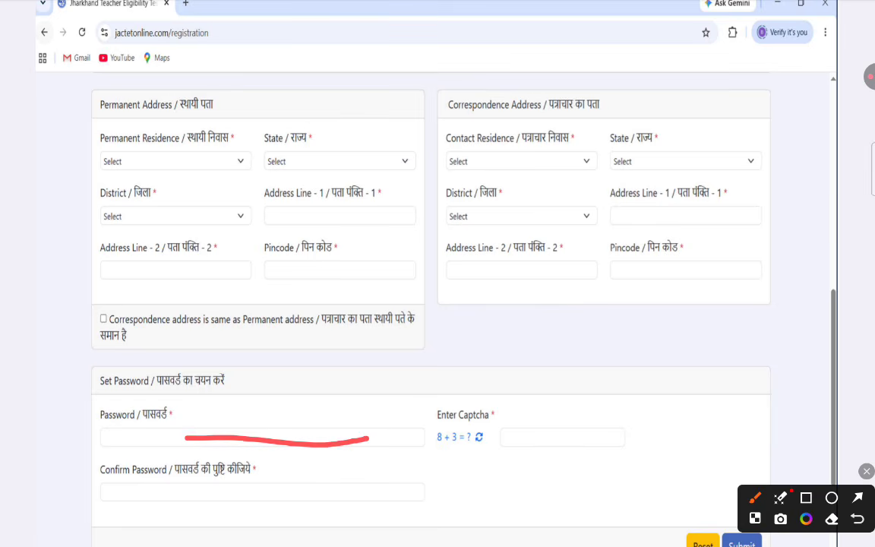
pyautogui.moveTo(176, 491); pyautogui.dragTo(306, 486)
pyautogui.moveTo(517, 437); pyautogui.dragTo(573, 439)
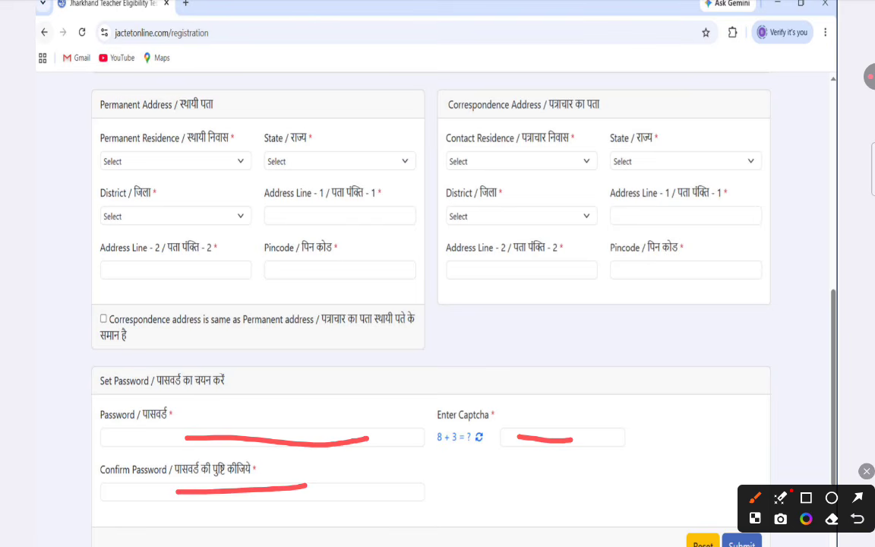
# Clear the old strokes, frame the registration form's Submit button with a red rectangle, and clear the annotation.
pyautogui.click(866, 470)
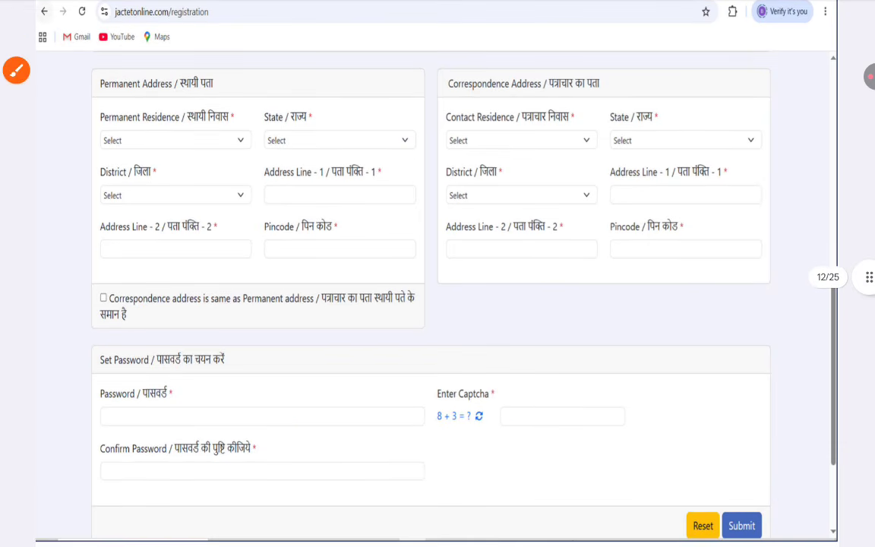
pyautogui.click(16, 69)
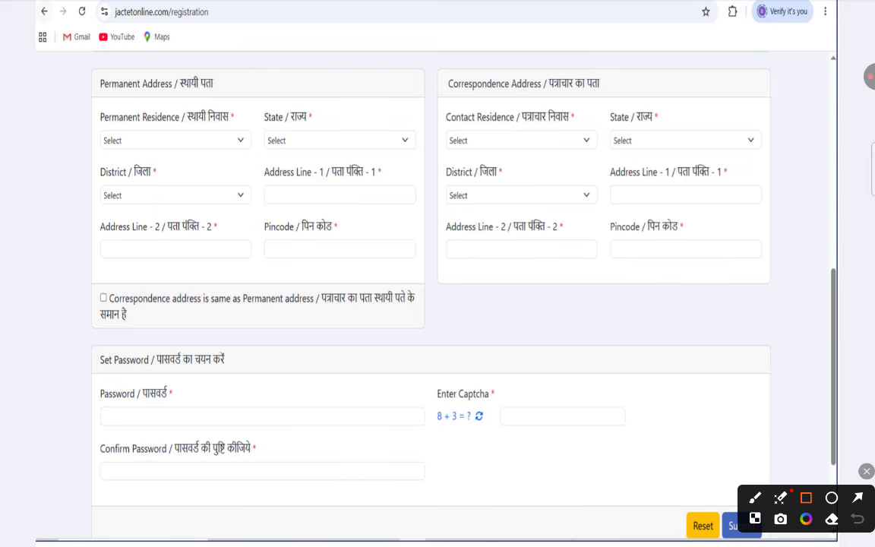
pyautogui.moveTo(722, 475); pyautogui.dragTo(758, 545)
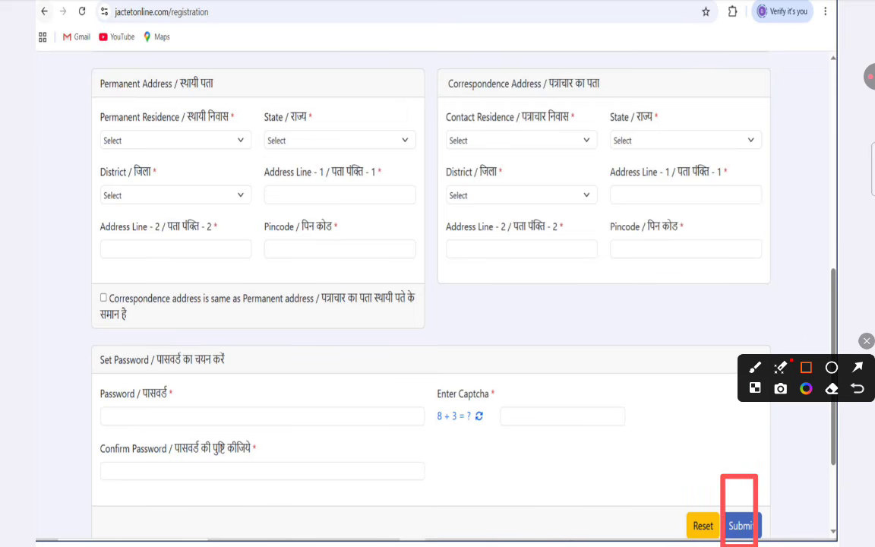
pyautogui.press('Escape')
# On the draft application form, mark the candidate, father's and mother's name, date of birth and correspondence Address Line - 2 cells, and clear the strokes.
pyautogui.scroll(-6, 438, 273)
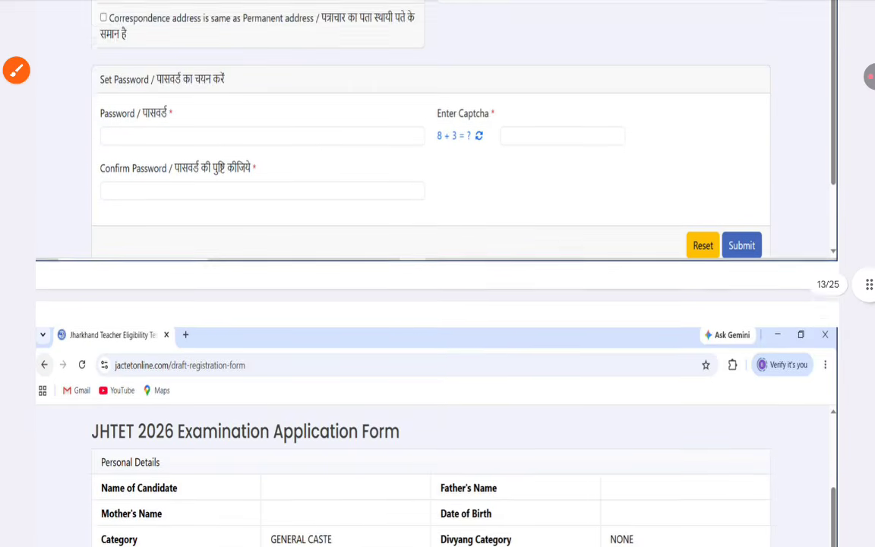
pyautogui.scroll(-3, 438, 274)
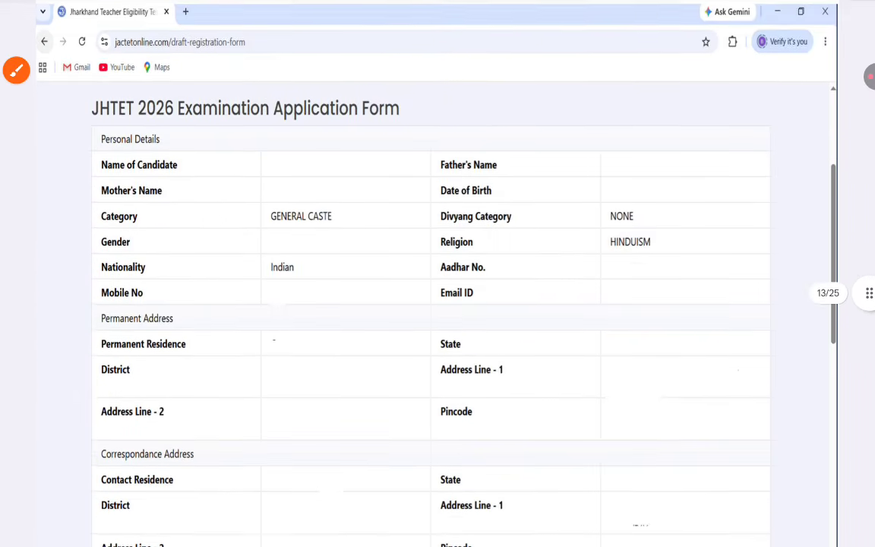
pyautogui.scroll(-1, 438, 274)
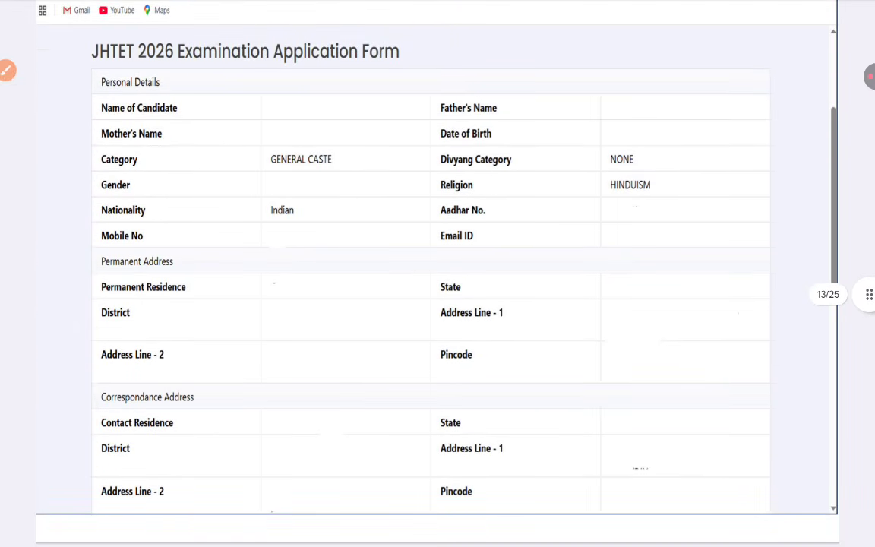
pyautogui.hotkey('ctrl', 'shift', 'd')
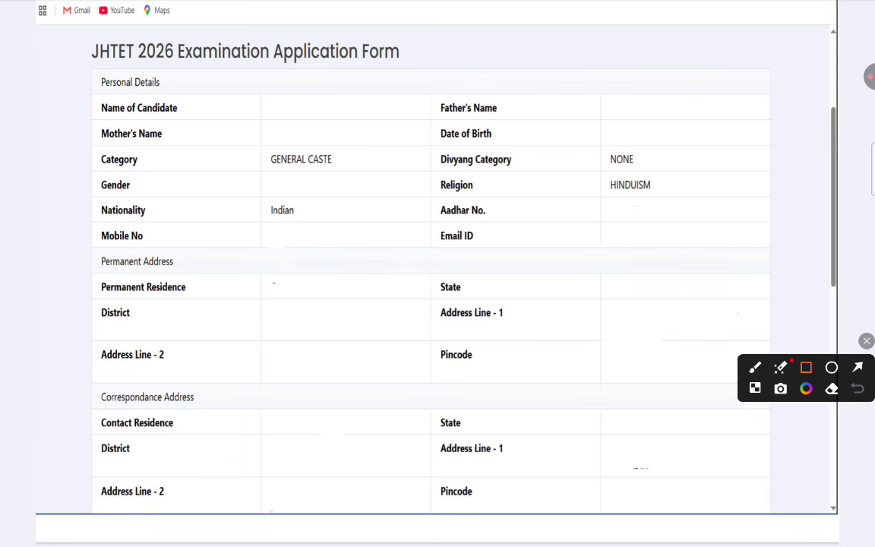
pyautogui.moveTo(293, 108); pyautogui.dragTo(413, 108)
pyautogui.moveTo(619, 114); pyautogui.dragTo(754, 114)
pyautogui.moveTo(288, 141); pyautogui.dragTo(397, 140)
pyautogui.moveTo(621, 135); pyautogui.dragTo(731, 135)
pyautogui.press('p')
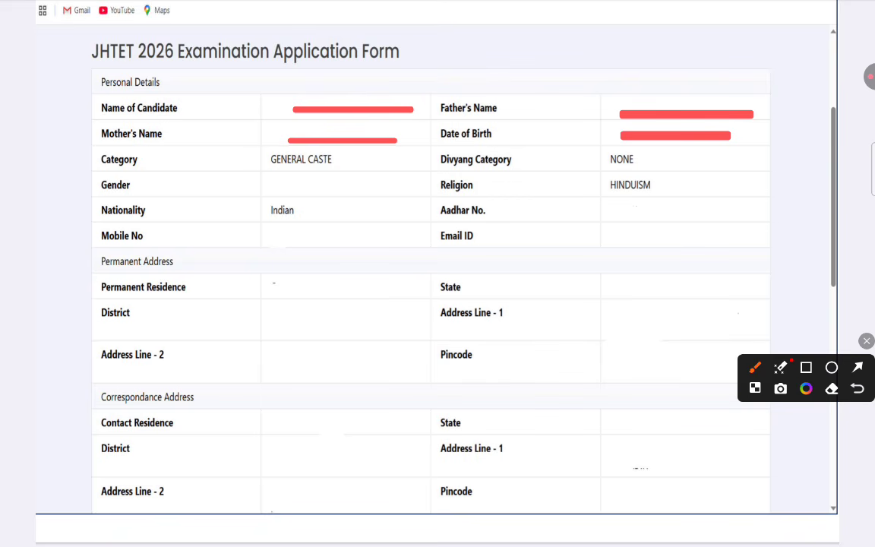
pyautogui.moveTo(312, 499)
pyautogui.mouseDown()
pyautogui.moveTo(654, 503)
pyautogui.moveTo(780, 318)
pyautogui.moveTo(649, 53)
pyautogui.moveTo(161, 50)
pyautogui.moveTo(106, 362)
pyautogui.moveTo(370, 495)
pyautogui.moveTo(400, 495)
pyautogui.mouseUp()
pyautogui.press('Escape')
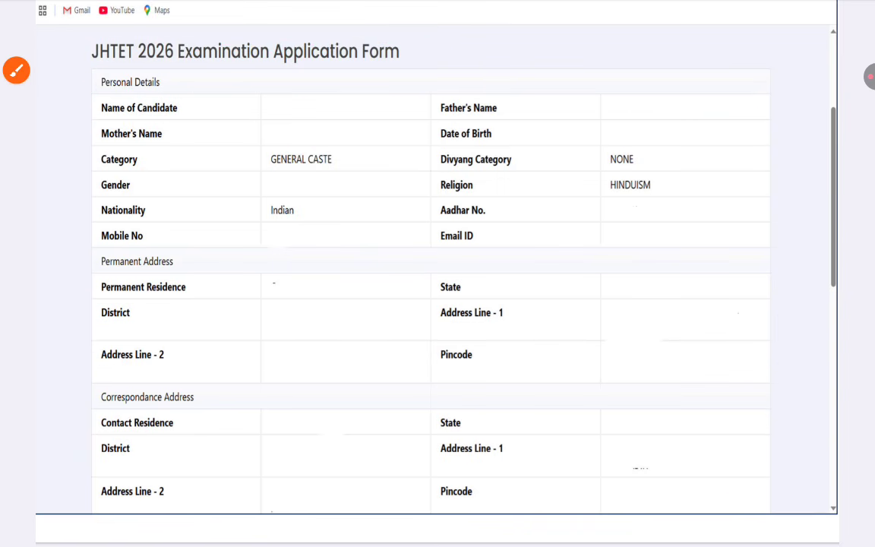
# Mark all eight checkboxes of the particulars checklist, from My Name to Email ID, with red brush strokes, and clear them.
pyautogui.scroll(-5, 437, 274)
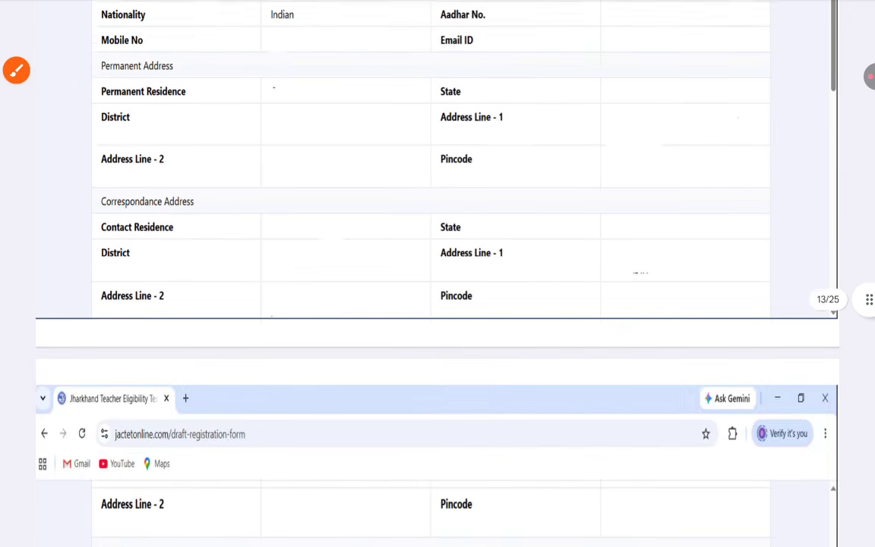
pyautogui.scroll(-3, 438, 304)
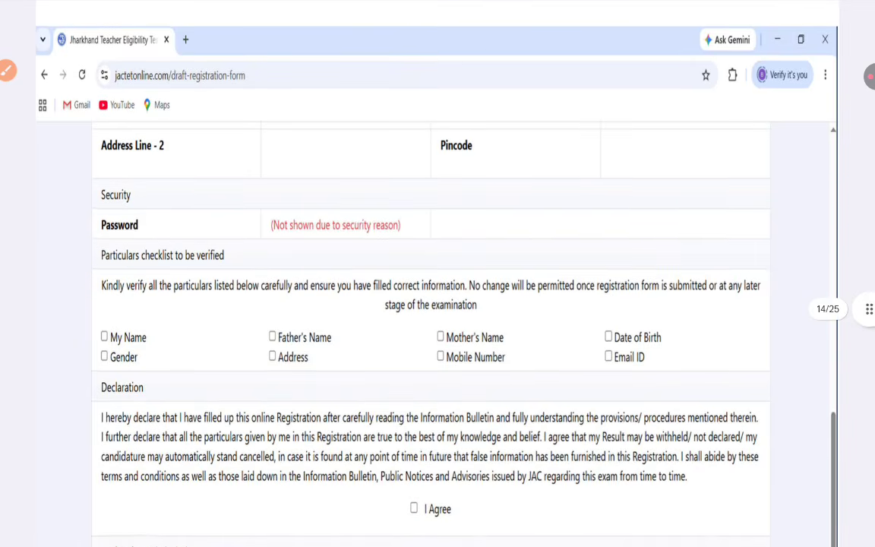
pyautogui.scroll(-1, 437, 274)
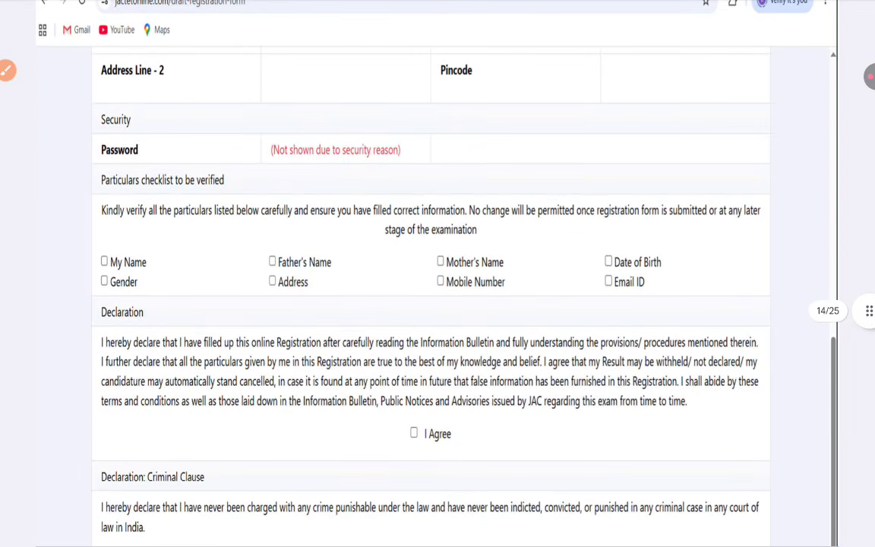
pyautogui.scroll(-1, 438, 273)
pyautogui.scroll(1, 437, 273)
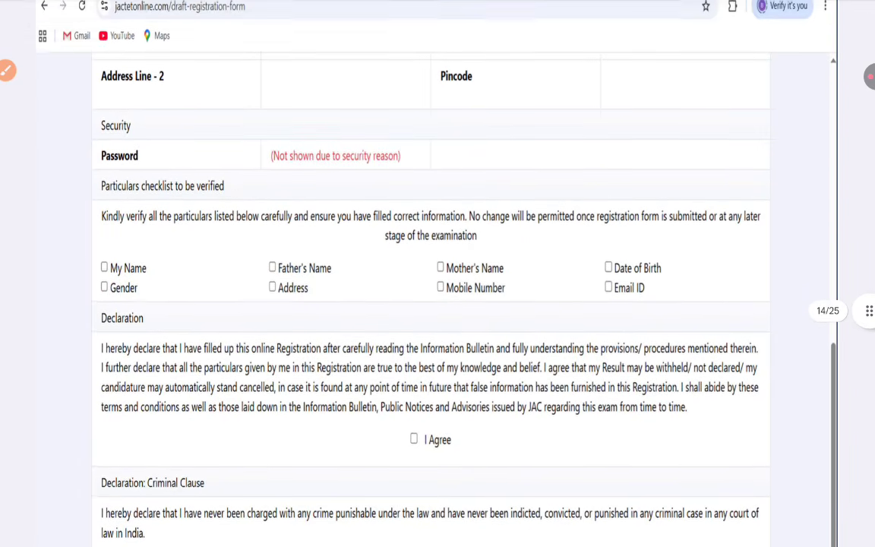
pyautogui.hotkey('ctrl', 'shift', 'a')
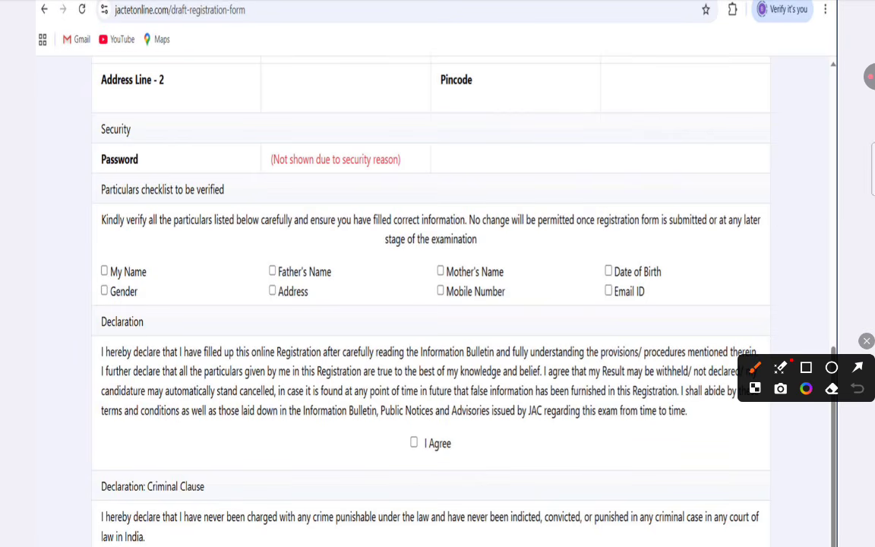
pyautogui.moveTo(93, 278); pyautogui.dragTo(129, 265)
pyautogui.moveTo(266, 279); pyautogui.dragTo(298, 266)
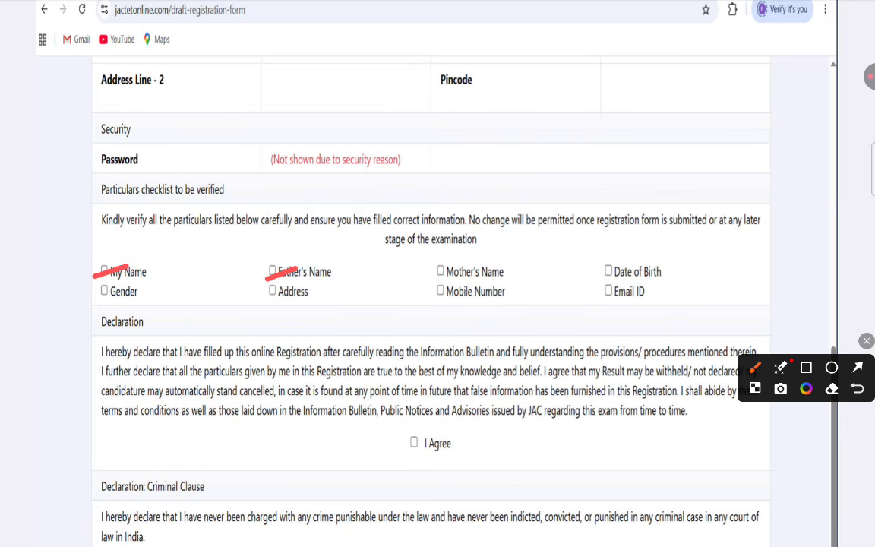
pyautogui.moveTo(421, 276); pyautogui.dragTo(471, 261)
pyautogui.moveTo(590, 273); pyautogui.dragTo(637, 263)
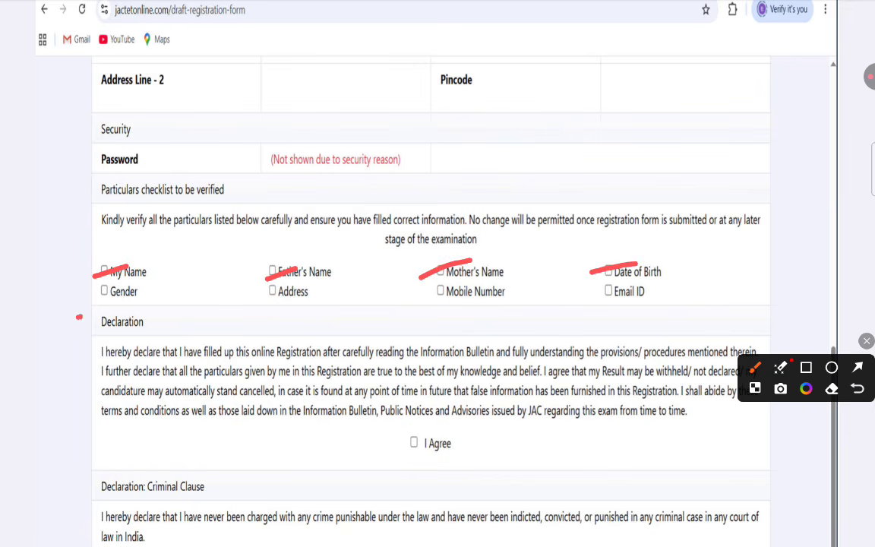
pyautogui.moveTo(78, 317); pyautogui.dragTo(140, 287)
pyautogui.moveTo(239, 315); pyautogui.dragTo(297, 286)
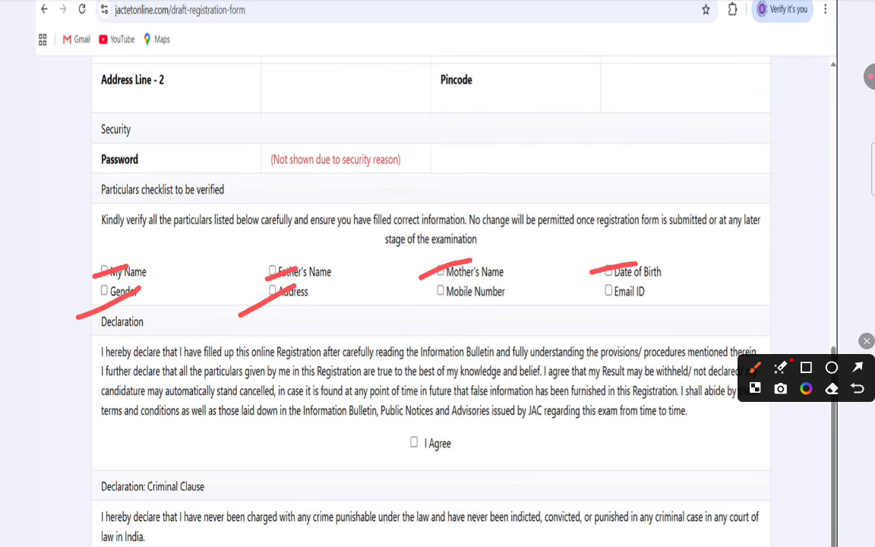
pyautogui.moveTo(419, 307); pyautogui.dragTo(480, 281)
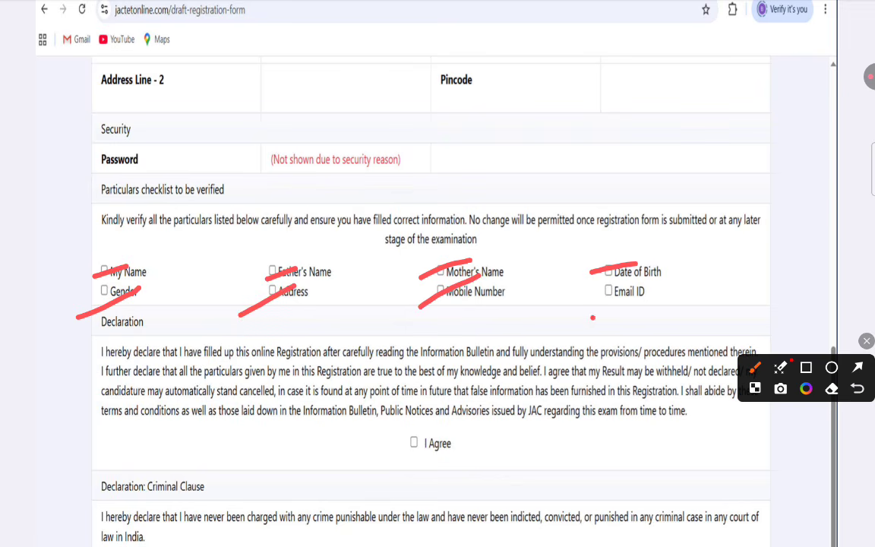
pyautogui.moveTo(592, 319); pyautogui.dragTo(656, 277)
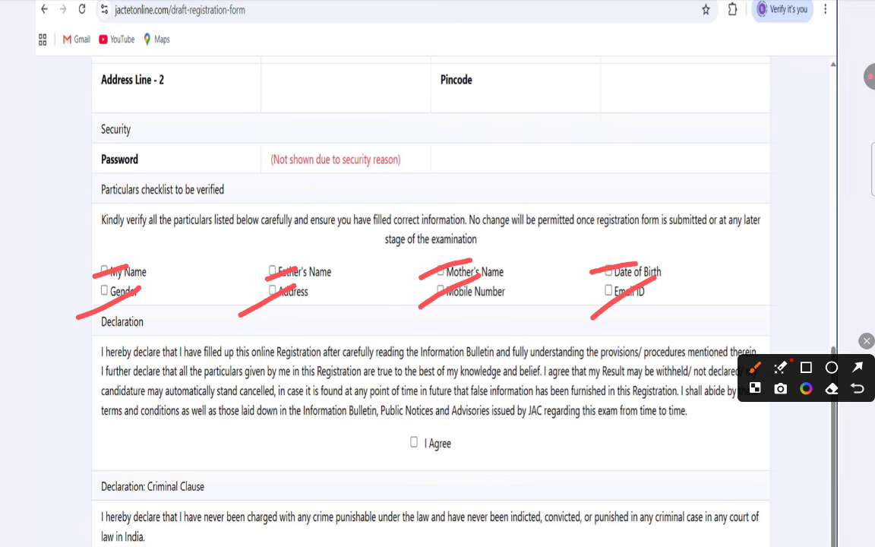
pyautogui.press('Escape')
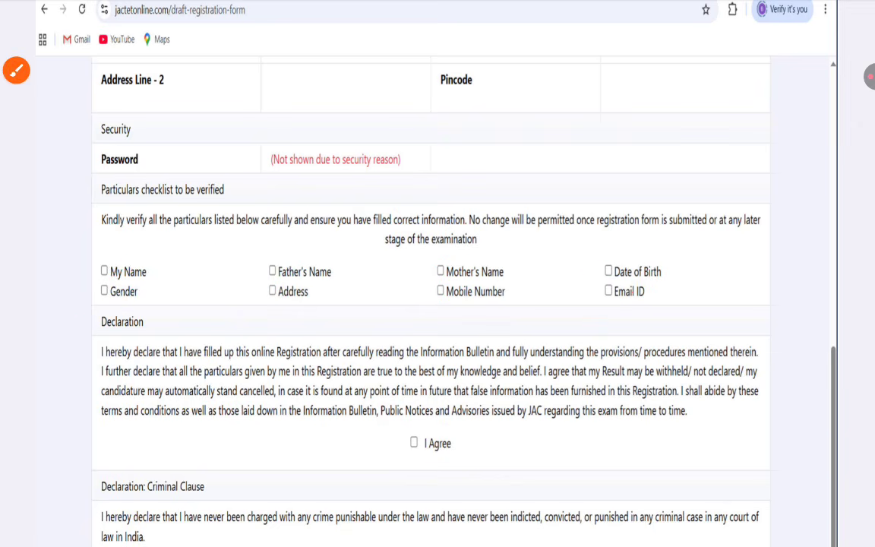
# Mark the declaration's I Agree checkbox, dab the particulars checkboxes with the brush again, and clear the annotations.
pyautogui.click(16, 70)
pyautogui.moveTo(385, 462); pyautogui.dragTo(420, 437)
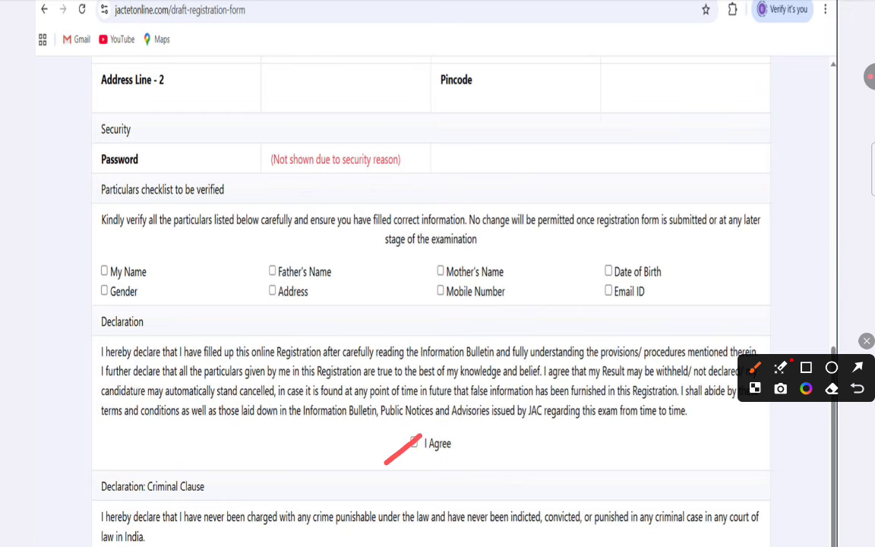
pyautogui.click(96, 277)
pyautogui.click(430, 265)
pyautogui.click(596, 265)
pyautogui.click(97, 299)
pyautogui.click(260, 295)
pyautogui.click(422, 297)
pyautogui.click(602, 289)
pyautogui.click(866, 341)
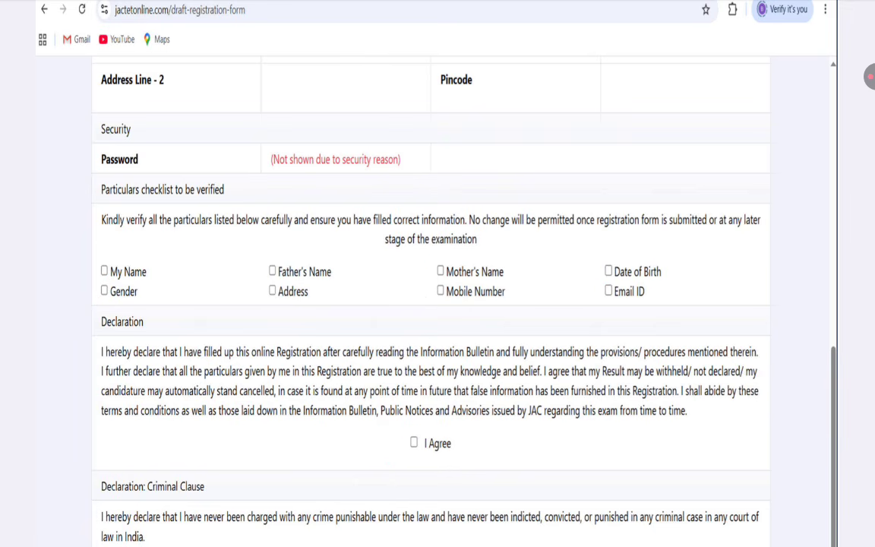
# Draw brush marks around the end of the Declaration: Criminal Clause section.
pyautogui.scroll(-2, 433, 274)
pyautogui.scroll(-10, 432, 247)
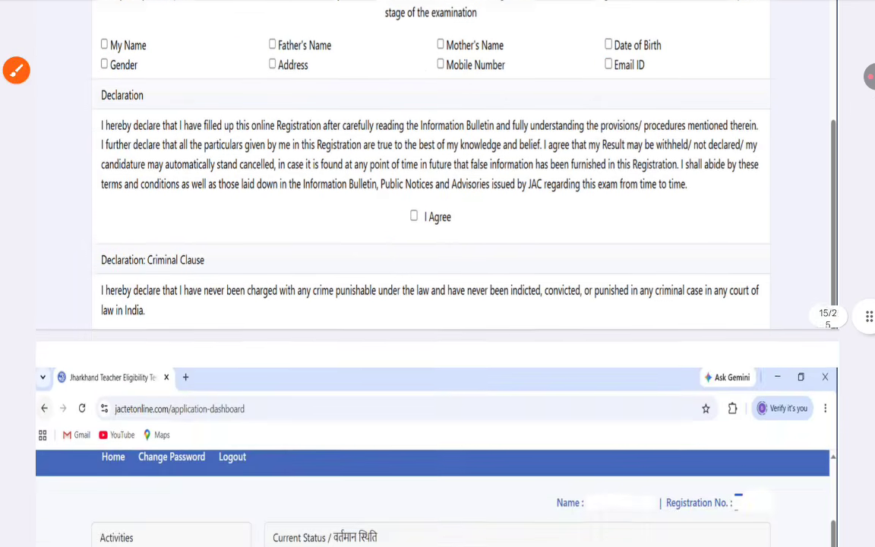
pyautogui.scroll(8, 433, 247)
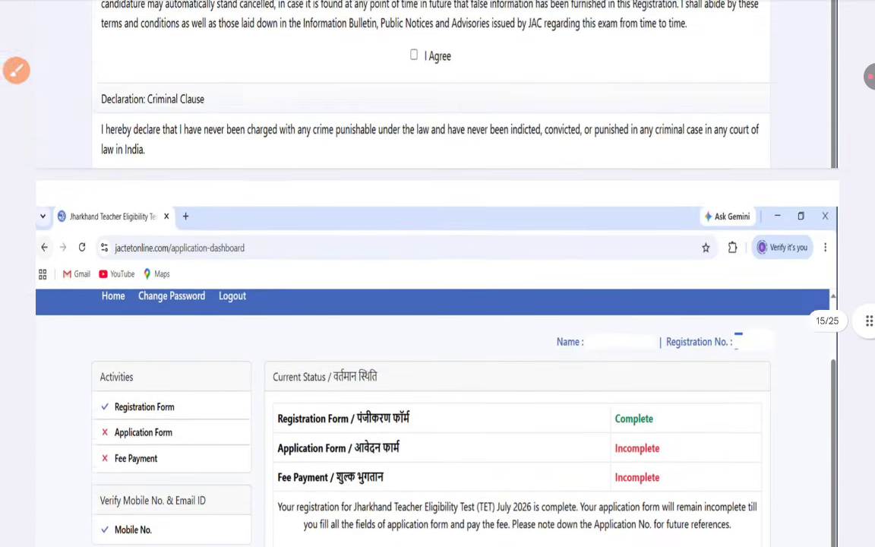
pyautogui.scroll(1, 432, 247)
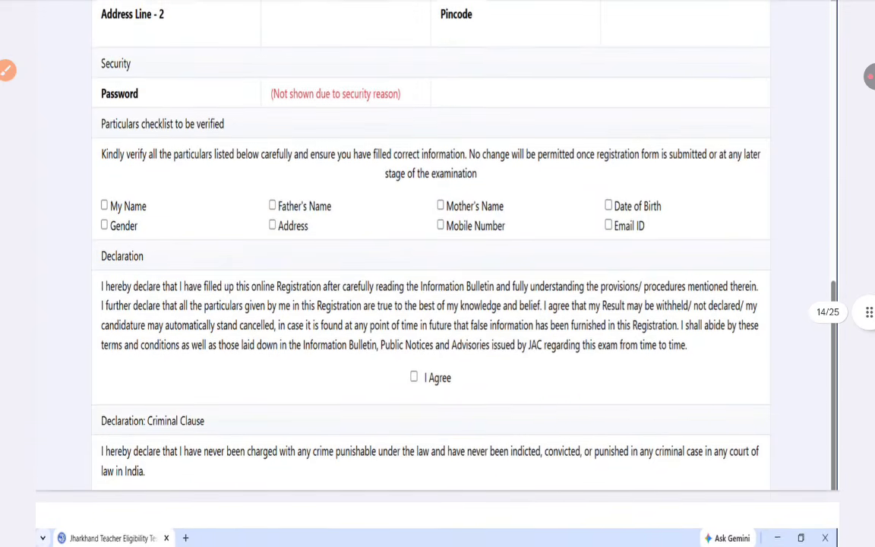
pyautogui.click(6, 71)
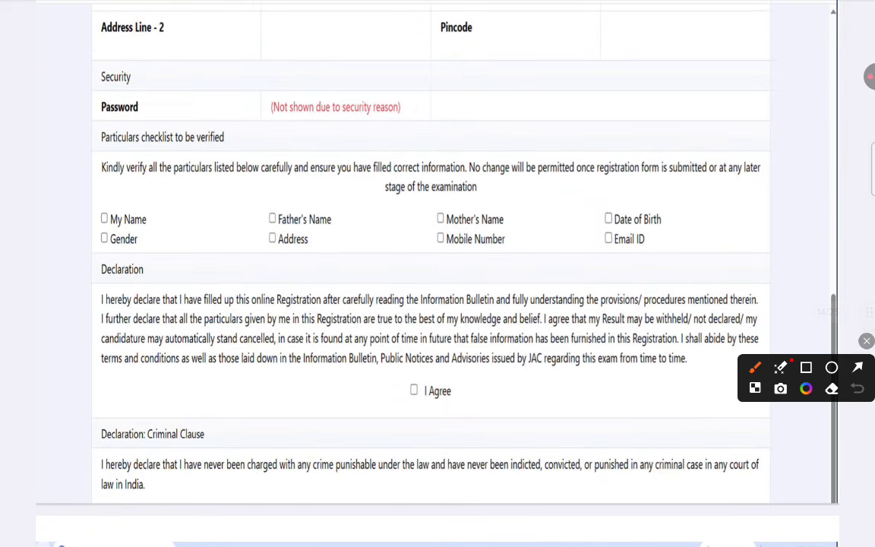
pyautogui.moveTo(397, 493); pyautogui.dragTo(411, 489)
pyautogui.moveTo(683, 475)
pyautogui.mouseDown()
pyautogui.moveTo(753, 494)
pyautogui.moveTo(681, 510)
pyautogui.mouseUp()
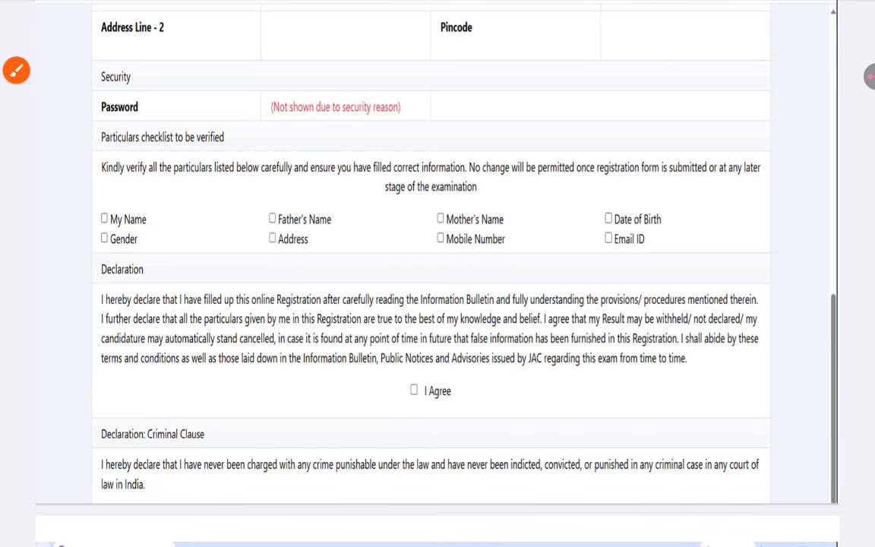
# On the application dashboard, circle the Complete status, tick Application Form and Fee Payment, circle the mobile and email verification section, and clear the annotations.
pyautogui.scroll(-3, 438, 304)
pyautogui.scroll(-5, 438, 273)
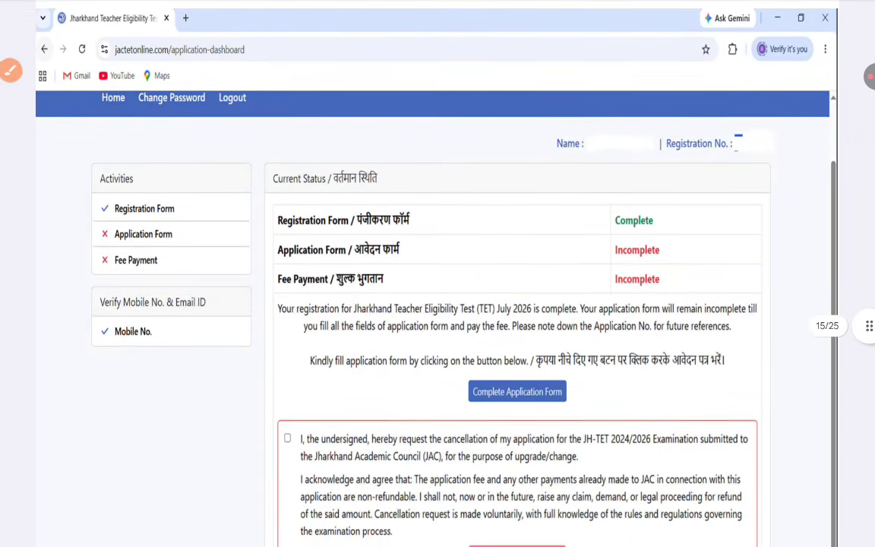
pyautogui.click(15, 69)
pyautogui.moveTo(586, 231)
pyautogui.mouseDown()
pyautogui.moveTo(669, 234)
pyautogui.moveTo(673, 174)
pyautogui.moveTo(581, 228)
pyautogui.mouseUp()
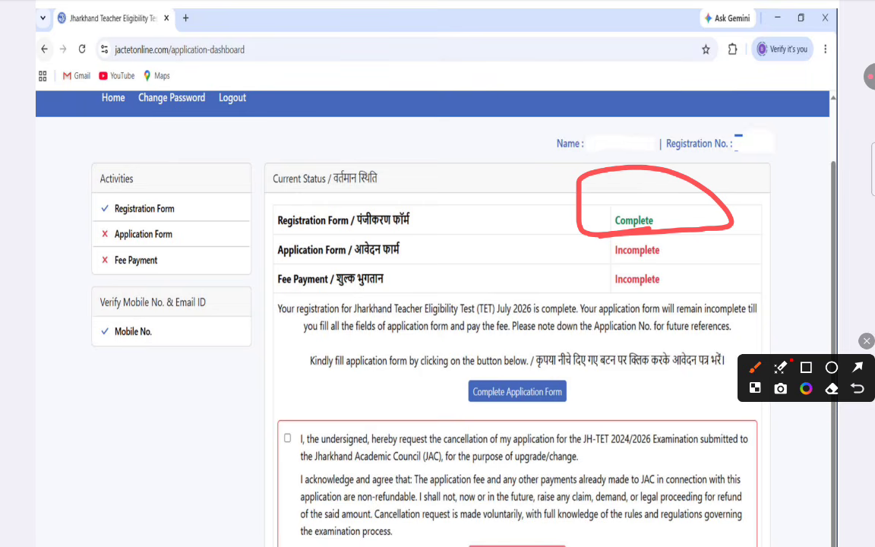
pyautogui.moveTo(187, 247); pyautogui.dragTo(231, 212)
pyautogui.moveTo(174, 284); pyautogui.dragTo(218, 253)
pyautogui.moveTo(199, 391)
pyautogui.mouseDown()
pyautogui.moveTo(259, 319)
pyautogui.moveTo(61, 311)
pyautogui.moveTo(189, 394)
pyautogui.mouseUp()
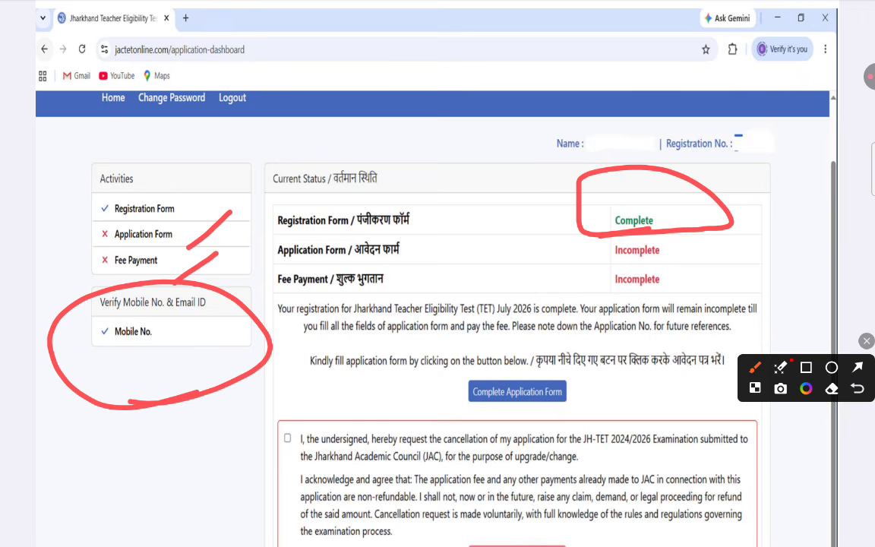
pyautogui.press('Escape')
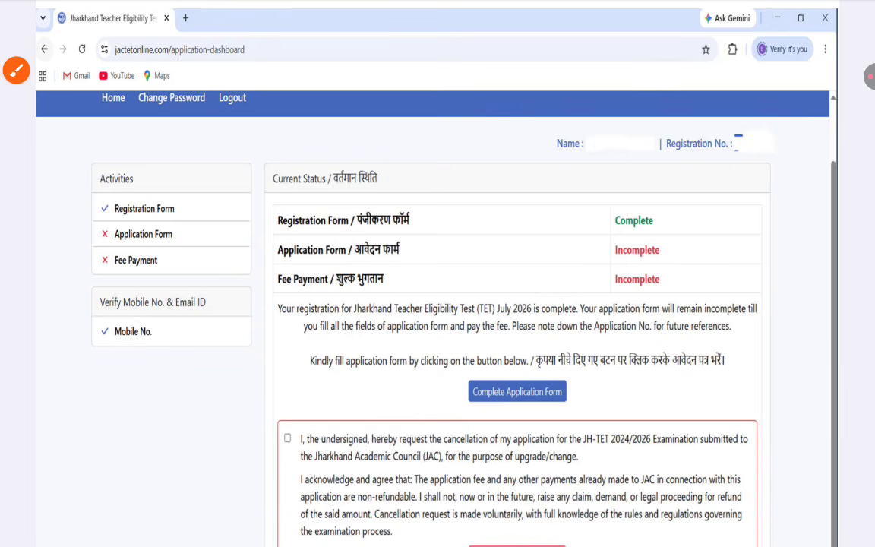
# Frame the Complete Application Form button with a red rectangle and clear the annotation.
pyautogui.click(16, 70)
pyautogui.click(806, 368)
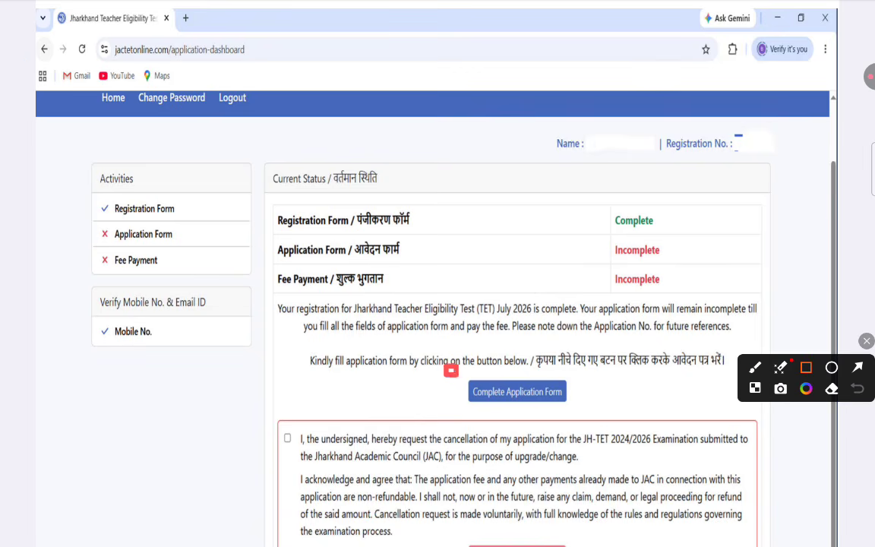
pyautogui.moveTo(446, 366); pyautogui.dragTo(604, 412)
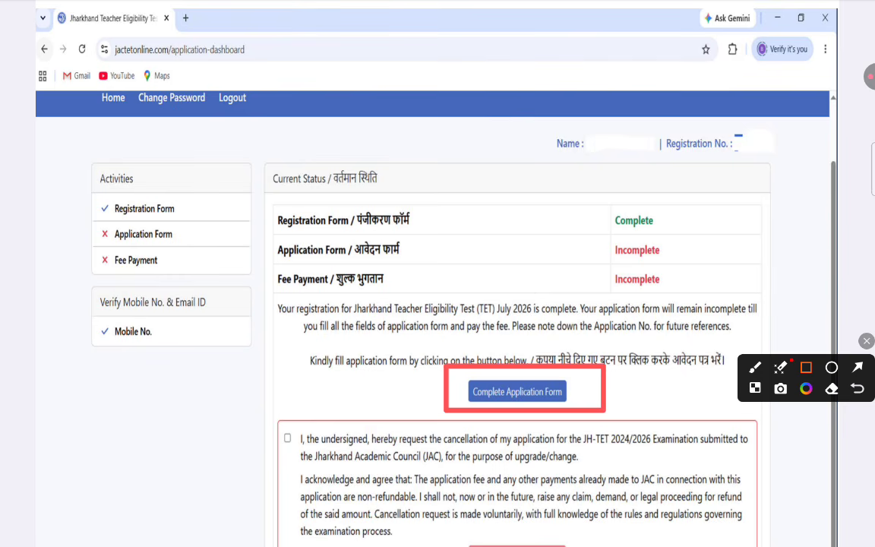
pyautogui.press('Escape')
# On the examination details page, frame the selected Level - 2 option under Applying For with a red rectangle.
pyautogui.scroll(-5, 437, 274)
pyautogui.scroll(-5, 437, 273)
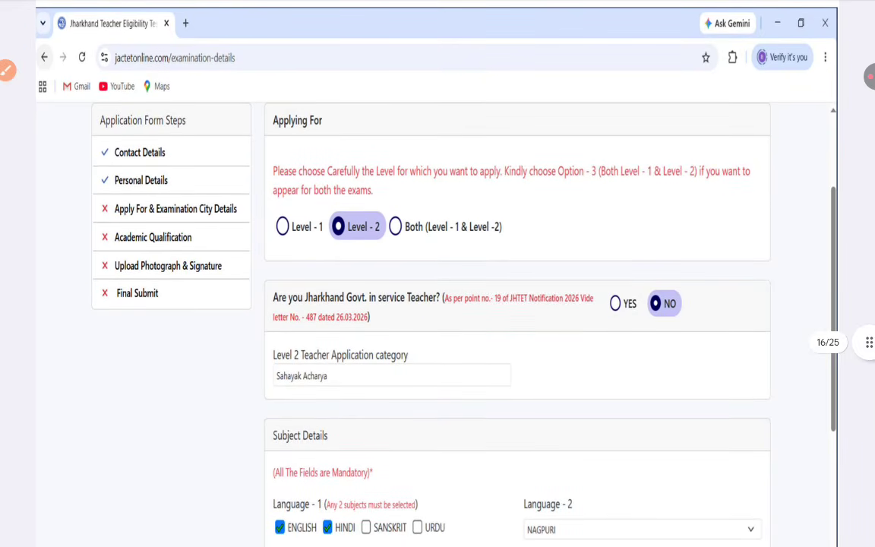
pyautogui.click(7, 70)
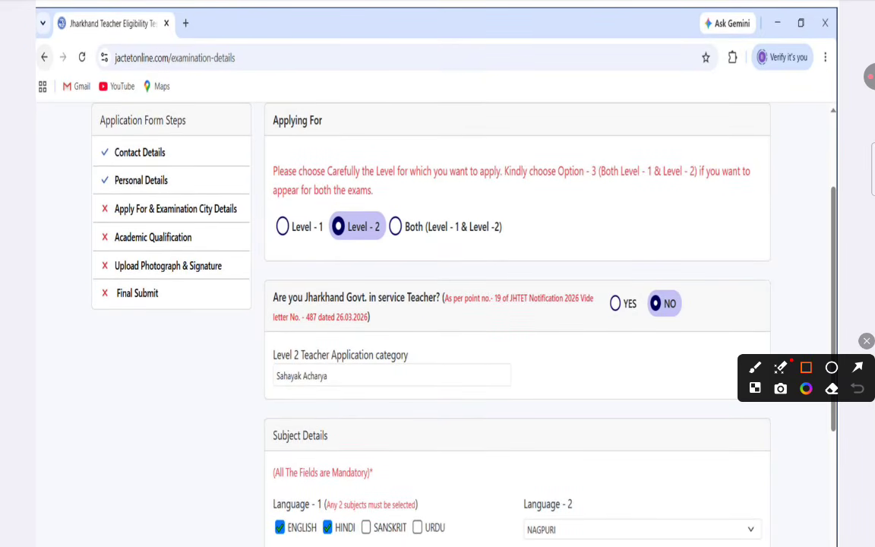
pyautogui.moveTo(347, 192)
pyautogui.mouseDown()
pyautogui.moveTo(312, 228)
pyautogui.moveTo(396, 263)
pyautogui.moveTo(434, 262)
pyautogui.mouseUp()
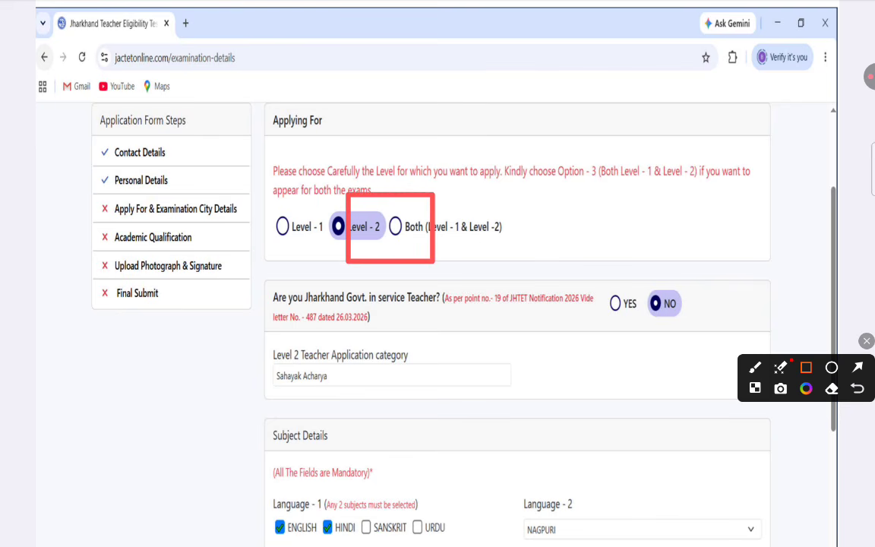
pyautogui.click(857, 388)
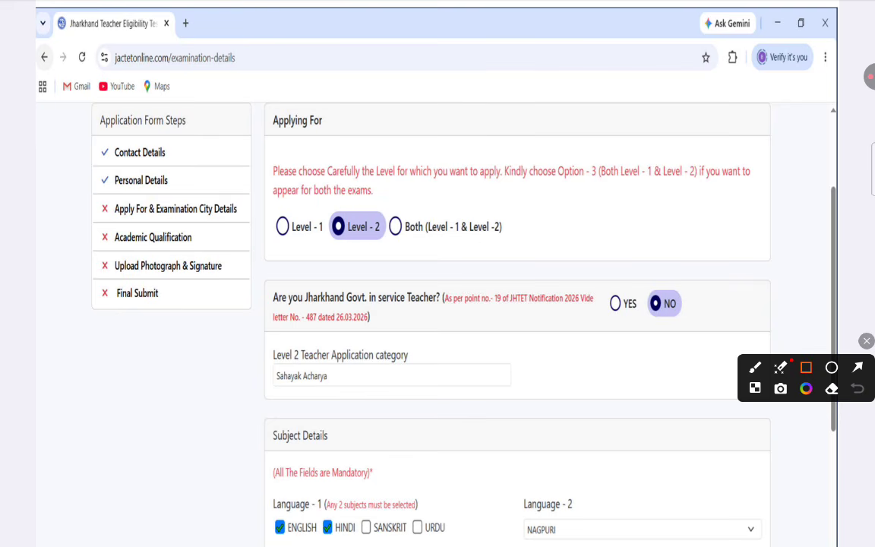
pyautogui.moveTo(306, 195); pyautogui.dragTo(422, 258)
# Mark the Level 2 Teacher Application category field with the brush and clear the annotations.
pyautogui.click(755, 367)
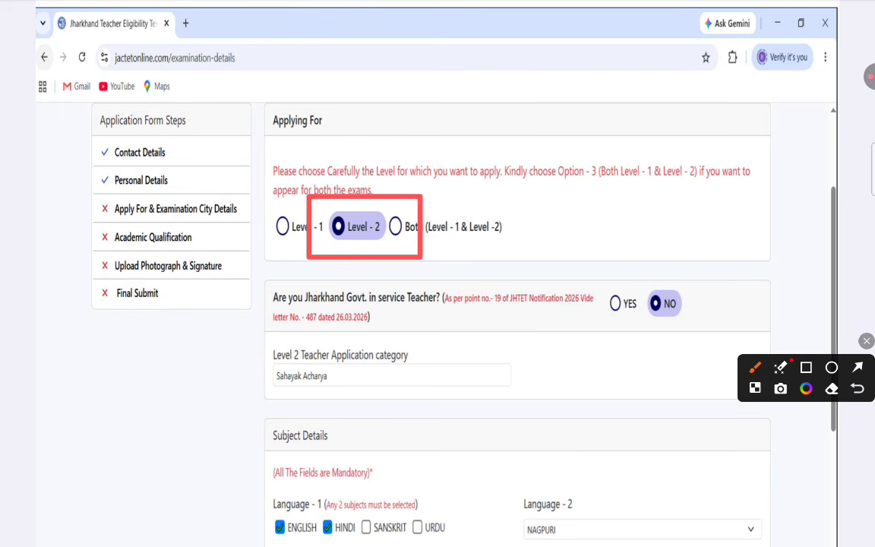
pyautogui.moveTo(274, 397)
pyautogui.mouseDown()
pyautogui.moveTo(579, 351)
pyautogui.moveTo(217, 363)
pyautogui.moveTo(262, 393)
pyautogui.mouseUp()
pyautogui.click(867, 341)
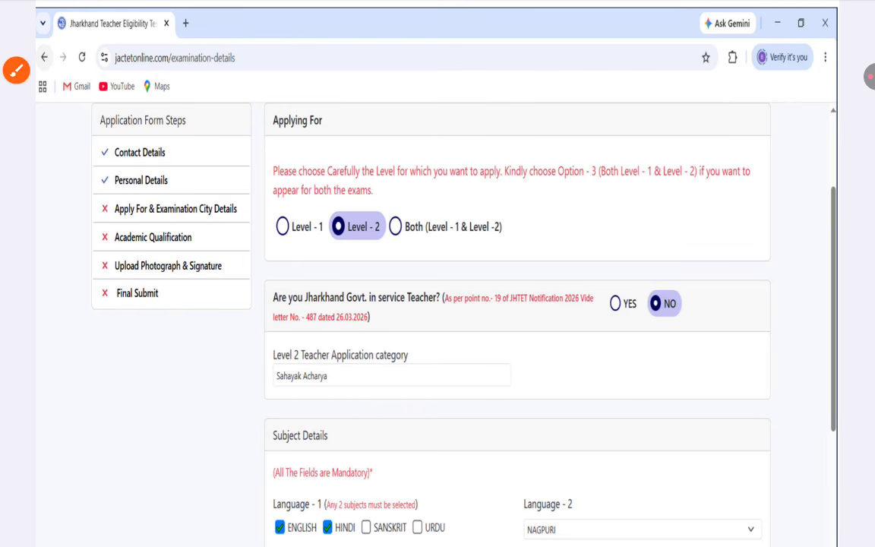
# Frame the Language - 1 checkboxes and the Language - 2 field in Subject Details with red rectangles.
pyautogui.scroll(-1, 437, 273)
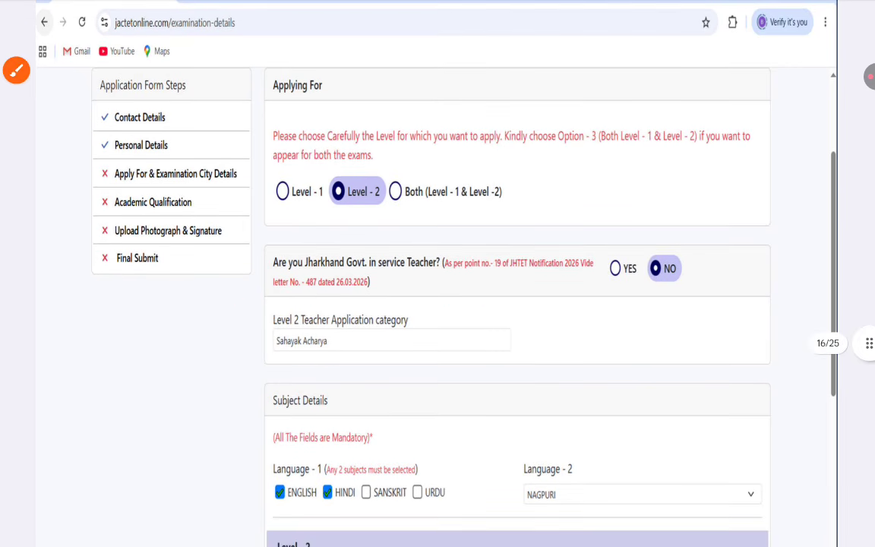
pyautogui.scroll(-1, 437, 273)
pyautogui.click(438, 273)
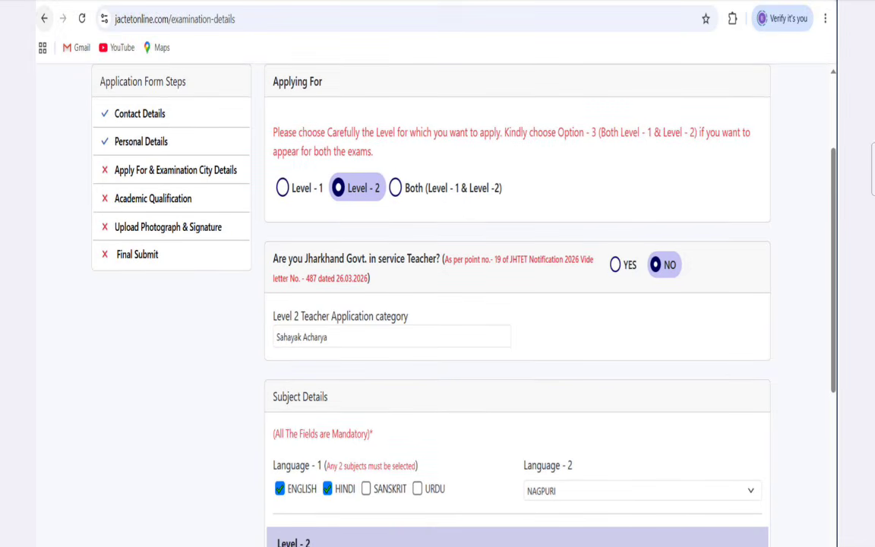
pyautogui.click(805, 366)
pyautogui.moveTo(241, 453)
pyautogui.mouseDown()
pyautogui.moveTo(329, 498)
pyautogui.moveTo(487, 508)
pyautogui.mouseUp()
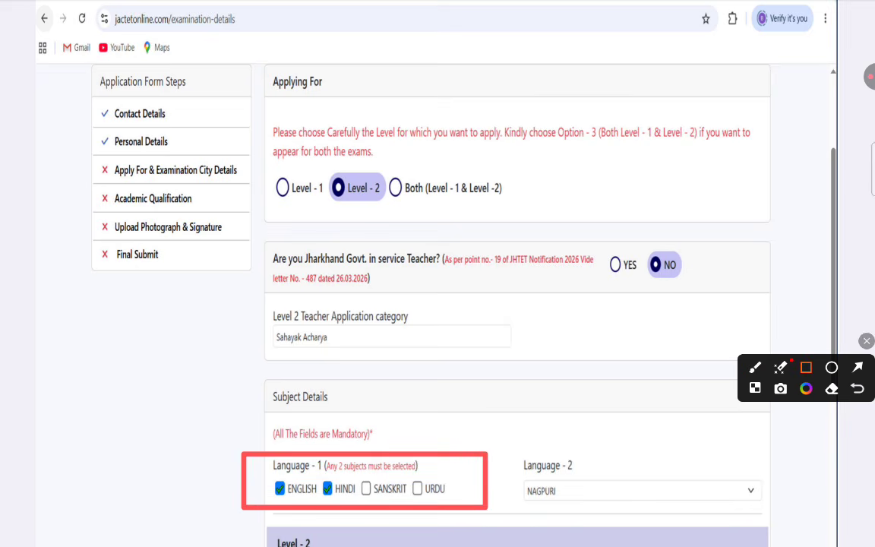
pyautogui.moveTo(505, 433)
pyautogui.mouseDown()
pyautogui.moveTo(585, 513)
pyautogui.moveTo(790, 515)
pyautogui.mouseUp()
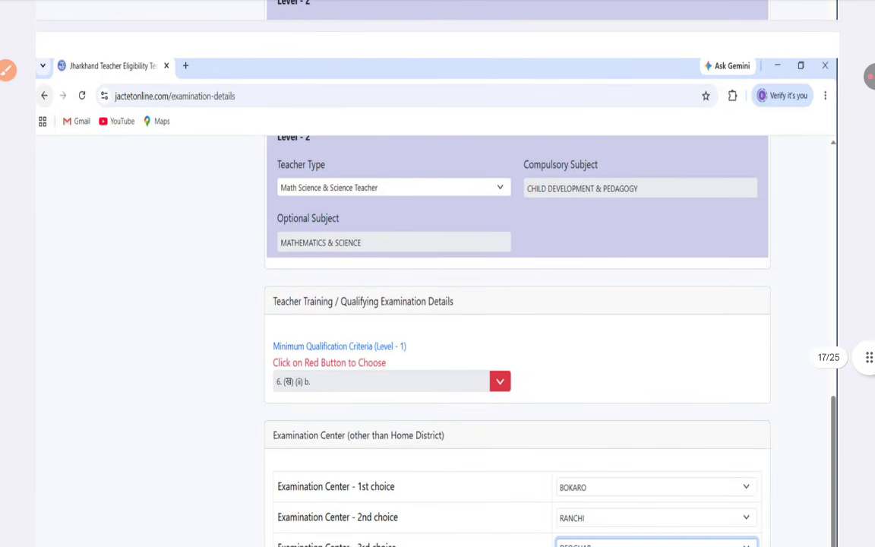
# Underline the Level - 2 Teacher Type, Compulsory Subject and Optional Subject fields with the brush, and mark the Minimum Qualification Criteria choice.
pyautogui.click(9, 70)
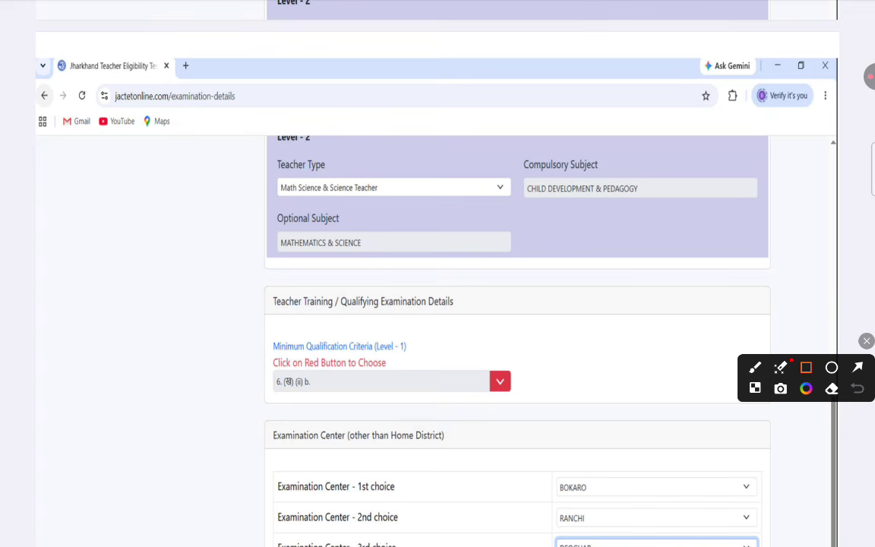
pyautogui.click(755, 367)
pyautogui.moveTo(272, 194); pyautogui.dragTo(483, 203)
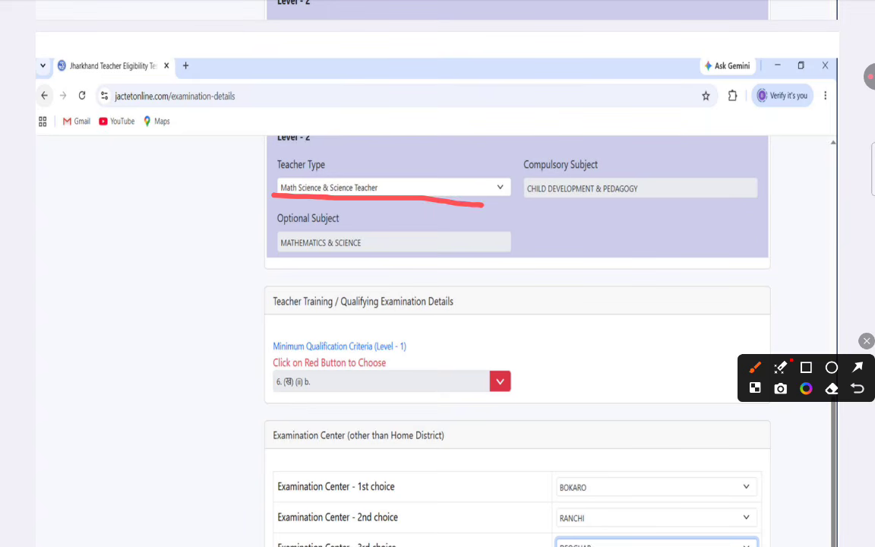
pyautogui.moveTo(524, 216); pyautogui.dragTo(726, 204)
pyautogui.moveTo(274, 266); pyautogui.dragTo(570, 248)
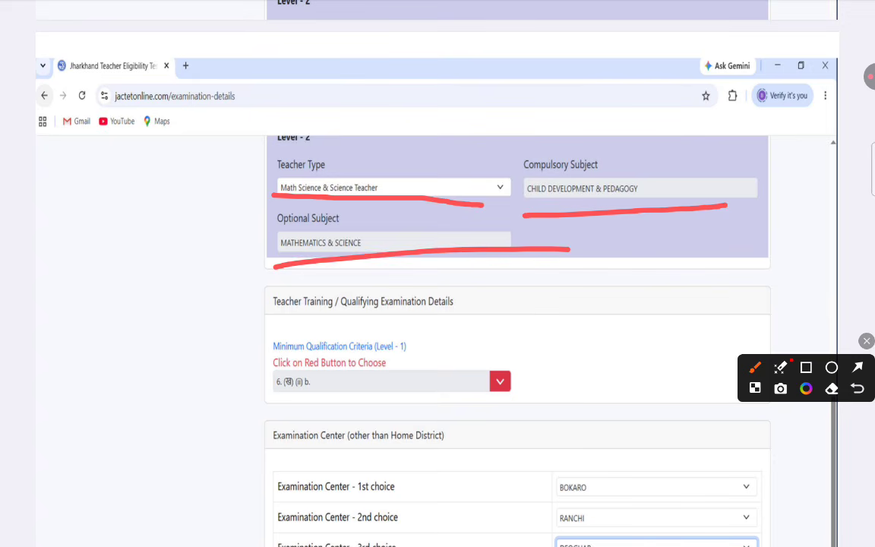
pyautogui.moveTo(243, 357)
pyautogui.mouseDown()
pyautogui.moveTo(262, 399)
pyautogui.moveTo(494, 326)
pyautogui.moveTo(364, 405)
pyautogui.mouseUp()
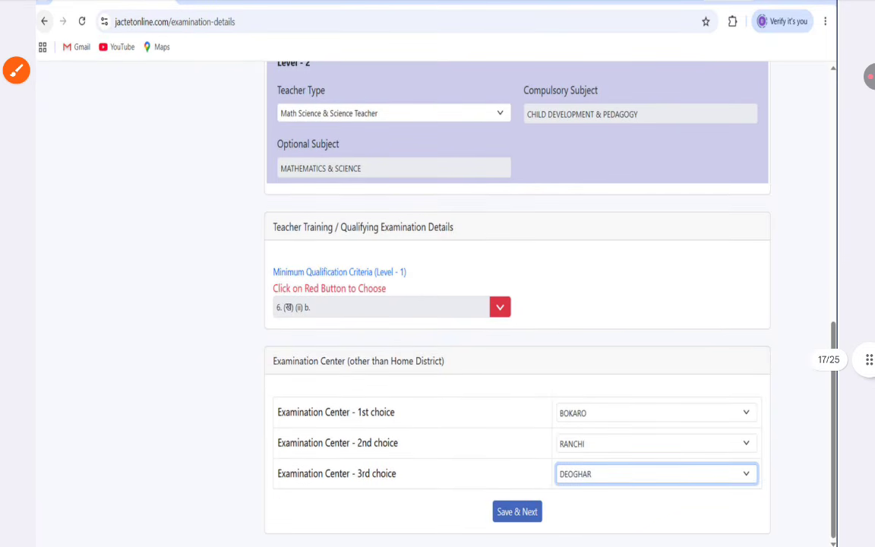
# Frame the 1st, 2nd and 3rd Examination Center choices with separate red rectangles and clear the annotations.
pyautogui.click(805, 367)
pyautogui.moveTo(525, 392)
pyautogui.mouseDown()
pyautogui.moveTo(693, 434)
pyautogui.moveTo(789, 429)
pyautogui.mouseUp()
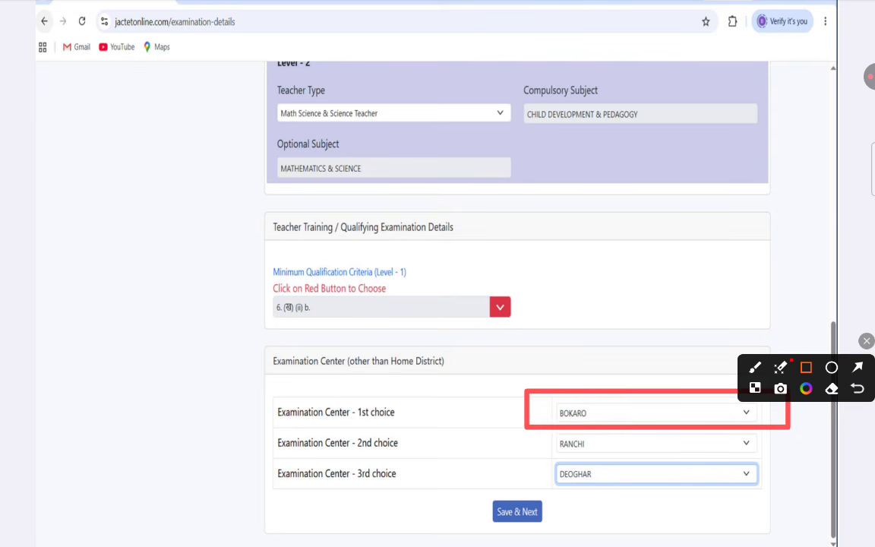
pyautogui.moveTo(514, 426)
pyautogui.mouseDown()
pyautogui.moveTo(687, 455)
pyautogui.moveTo(802, 453)
pyautogui.mouseUp()
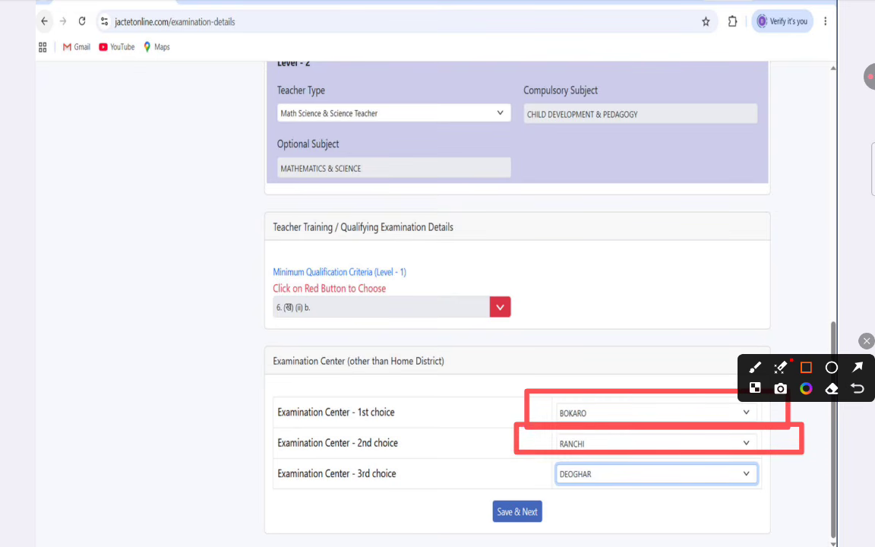
pyautogui.moveTo(521, 454)
pyautogui.mouseDown()
pyautogui.moveTo(706, 487)
pyautogui.moveTo(808, 490)
pyautogui.mouseUp()
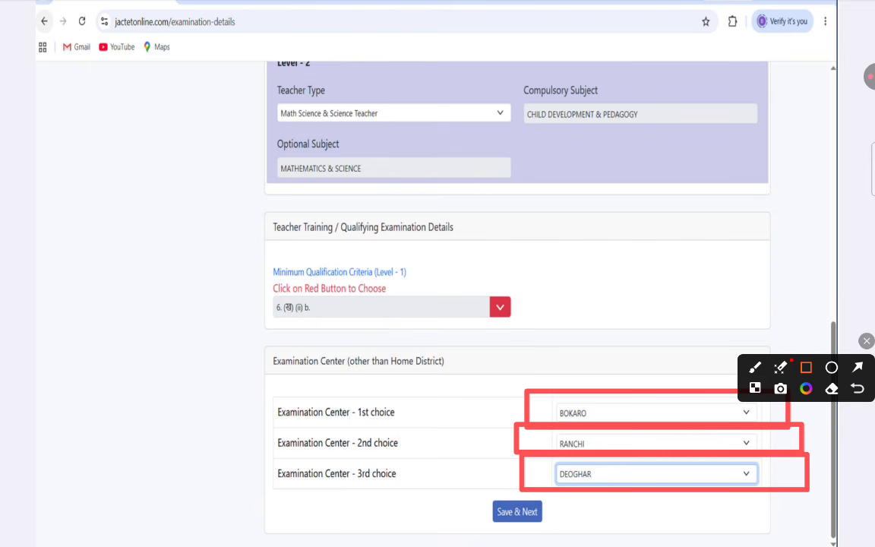
pyautogui.press('Escape')
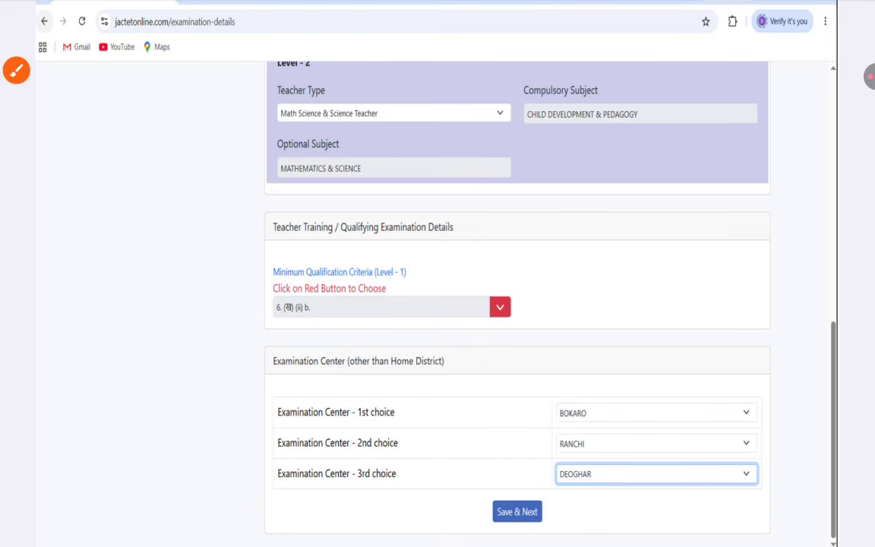
# Frame the Save & Next button below the Examination Center choices with a red rectangle and clear the annotation.
pyautogui.hotkey('ctrl', 'shift', 'd')
pyautogui.moveTo(464, 489)
pyautogui.mouseDown()
pyautogui.moveTo(567, 542)
pyautogui.moveTo(604, 540)
pyautogui.mouseUp()
pyautogui.press('Escape')
# On the Academic Qualification page, mark the completed Personal Details and Apply For & Examination City Details steps, and clear the annotations.
pyautogui.scroll(-5, 437, 273)
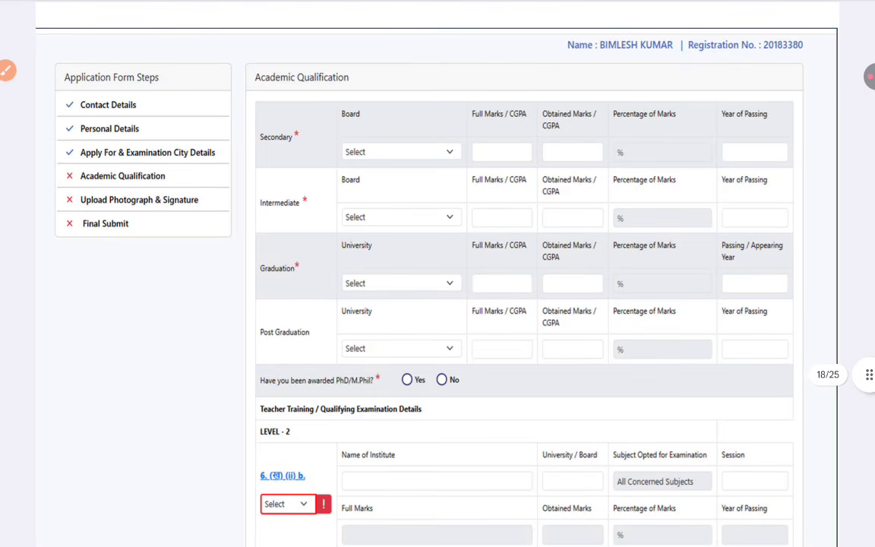
pyautogui.moveTo(186, 122); pyautogui.dragTo(209, 145)
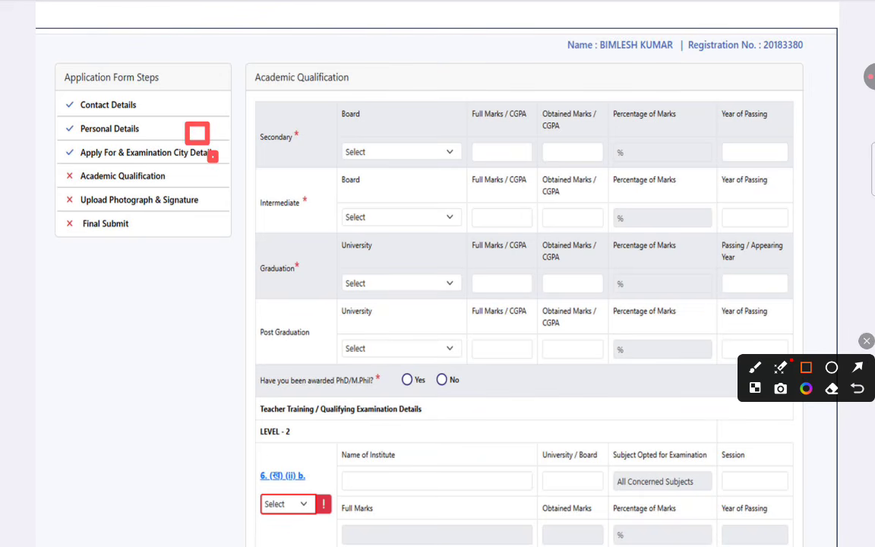
pyautogui.press('Escape')
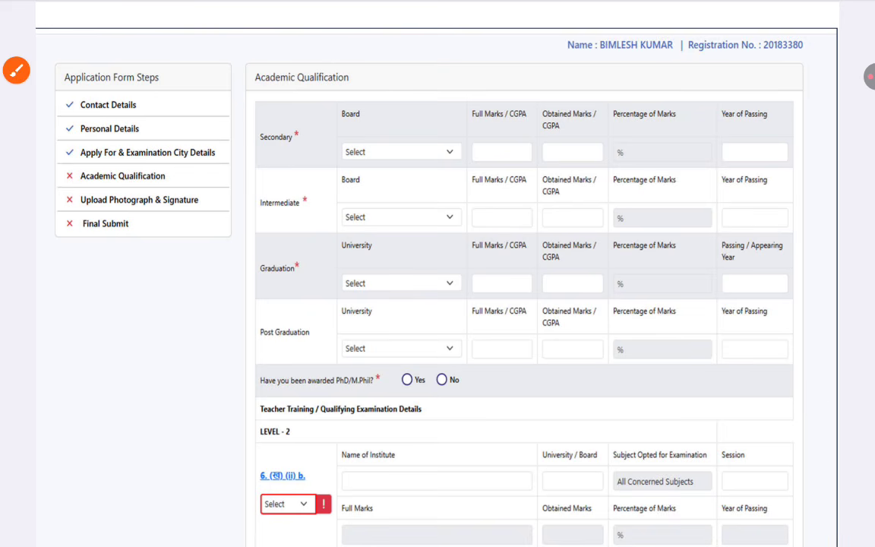
# Mark the Secondary row's board, full marks, obtained marks and year of passing, and circle its Percentage of Marks field.
pyautogui.moveTo(362, 151); pyautogui.dragTo(420, 151)
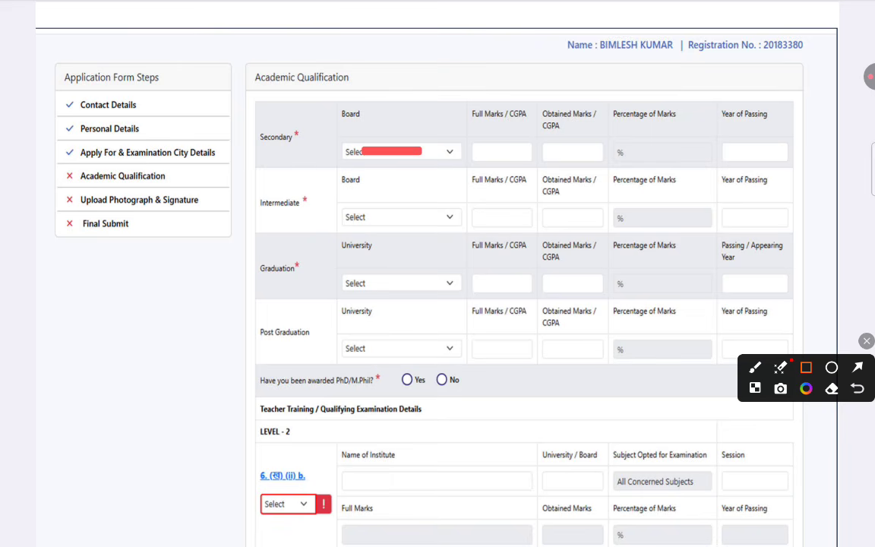
pyautogui.click(754, 367)
pyautogui.moveTo(484, 154)
pyautogui.mouseDown()
pyautogui.moveTo(604, 145)
pyautogui.moveTo(638, 122)
pyautogui.moveTo(630, 181)
pyautogui.moveTo(626, 127)
pyautogui.mouseUp()
pyautogui.moveTo(741, 148); pyautogui.dragTo(789, 143)
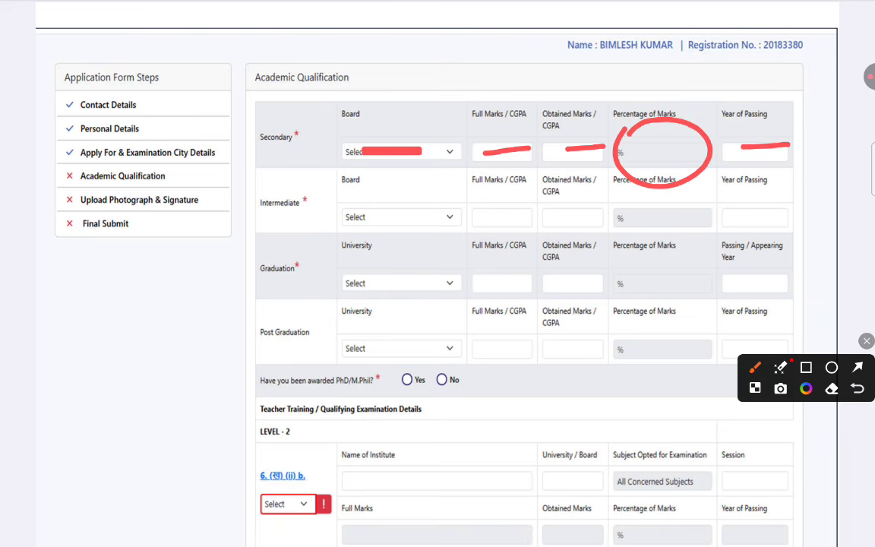
# Underline the Intermediate row's board, full marks, obtained marks, percentage and year of passing with the brush.
pyautogui.moveTo(368, 223); pyautogui.dragTo(416, 218)
pyautogui.moveTo(488, 216)
pyautogui.mouseDown()
pyautogui.moveTo(529, 207)
pyautogui.moveTo(572, 213)
pyautogui.mouseUp()
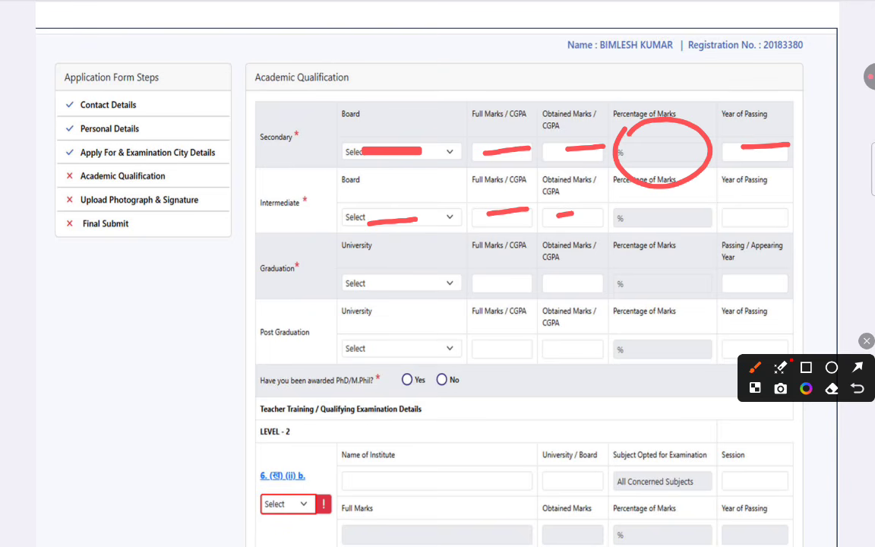
pyautogui.moveTo(641, 212); pyautogui.dragTo(687, 214)
pyautogui.moveTo(740, 220); pyautogui.dragTo(769, 214)
# Mark the Graduation row's fields, circle its percentage, dab the Post Graduation university field, and clear the annotations.
pyautogui.moveTo(377, 282); pyautogui.dragTo(412, 279)
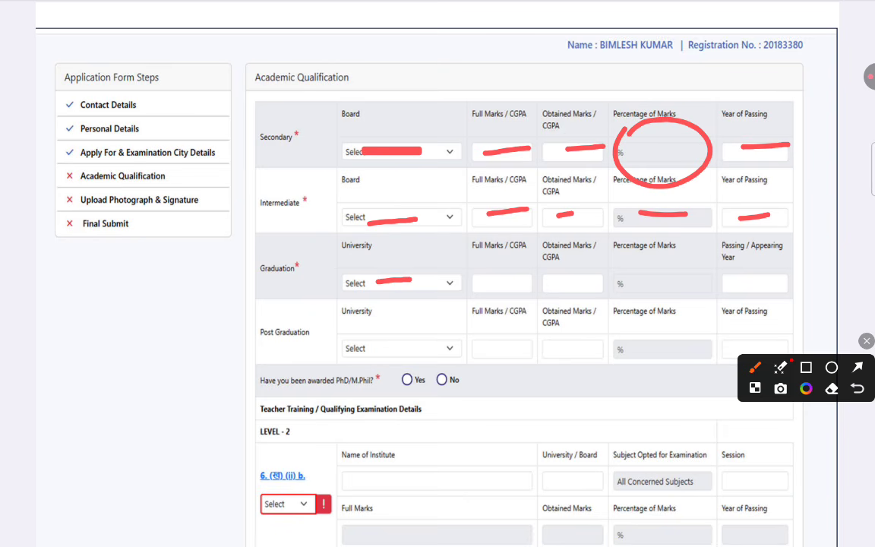
pyautogui.moveTo(485, 282); pyautogui.dragTo(588, 280)
pyautogui.moveTo(667, 246)
pyautogui.mouseDown()
pyautogui.moveTo(615, 307)
pyautogui.moveTo(710, 250)
pyautogui.mouseUp()
pyautogui.moveTo(742, 283); pyautogui.dragTo(780, 279)
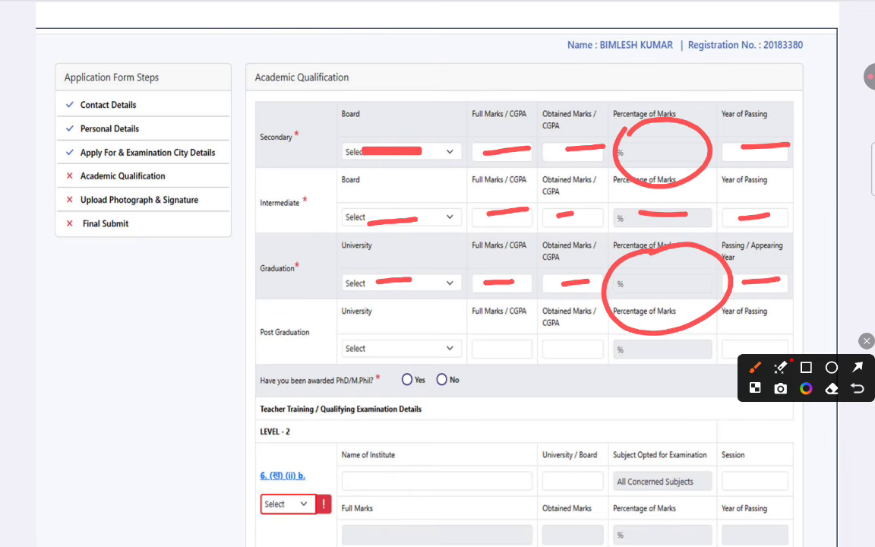
pyautogui.moveTo(371, 353); pyautogui.dragTo(410, 351)
pyautogui.click(867, 341)
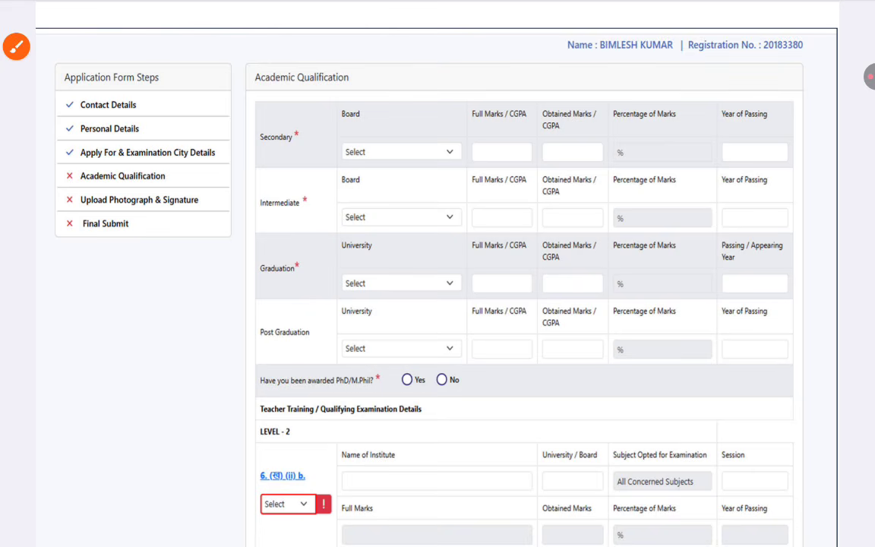
# Circle the Teacher Training / Qualifying Examination Details section, frame its Select field with a red rectangle, and clear the annotations.
pyautogui.scroll(-1, 438, 273)
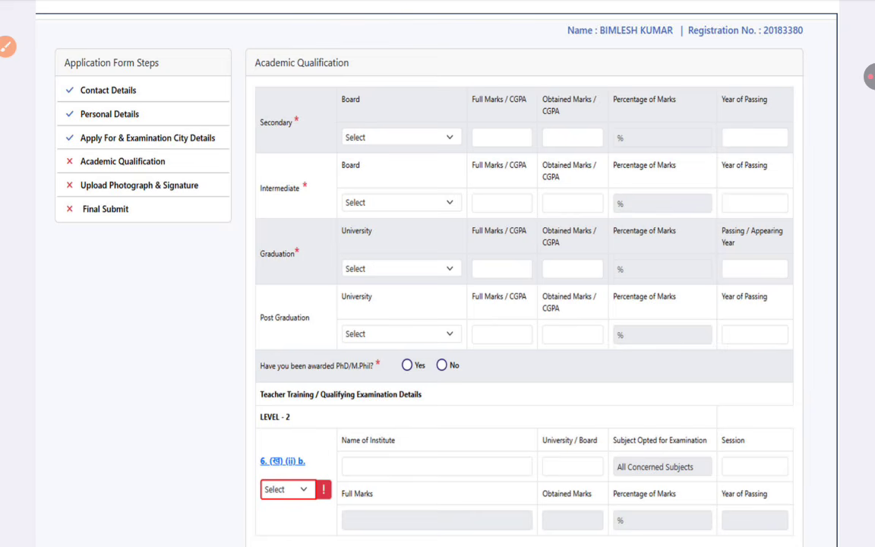
pyautogui.scroll(-4, 438, 273)
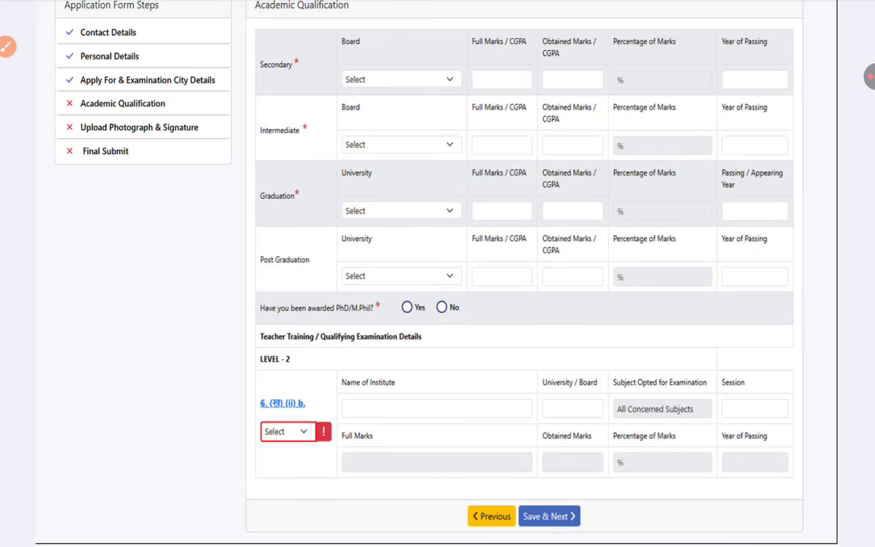
pyautogui.click(6, 47)
pyautogui.moveTo(443, 332)
pyautogui.mouseDown()
pyautogui.moveTo(400, 319)
pyautogui.moveTo(264, 505)
pyautogui.moveTo(819, 474)
pyautogui.moveTo(319, 349)
pyautogui.mouseUp()
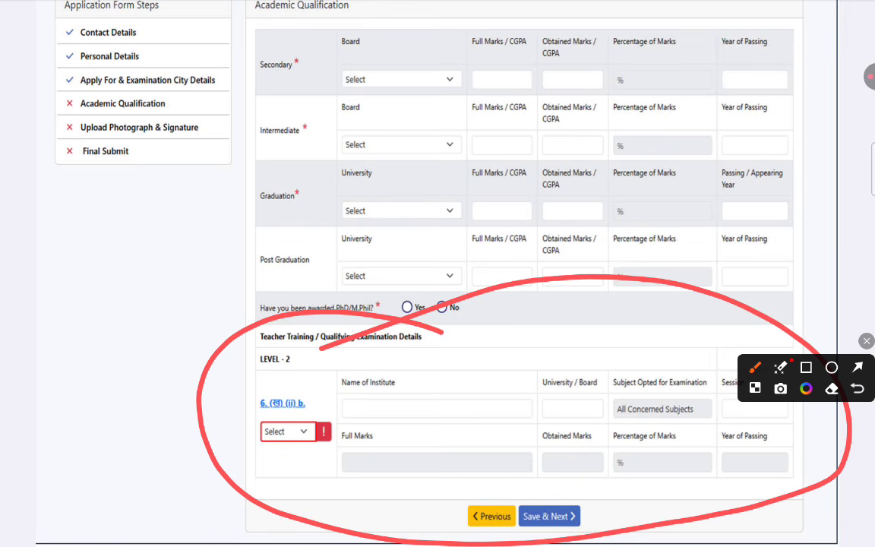
pyautogui.click(806, 366)
pyautogui.moveTo(230, 415)
pyautogui.mouseDown()
pyautogui.moveTo(294, 452)
pyautogui.moveTo(350, 461)
pyautogui.mouseUp()
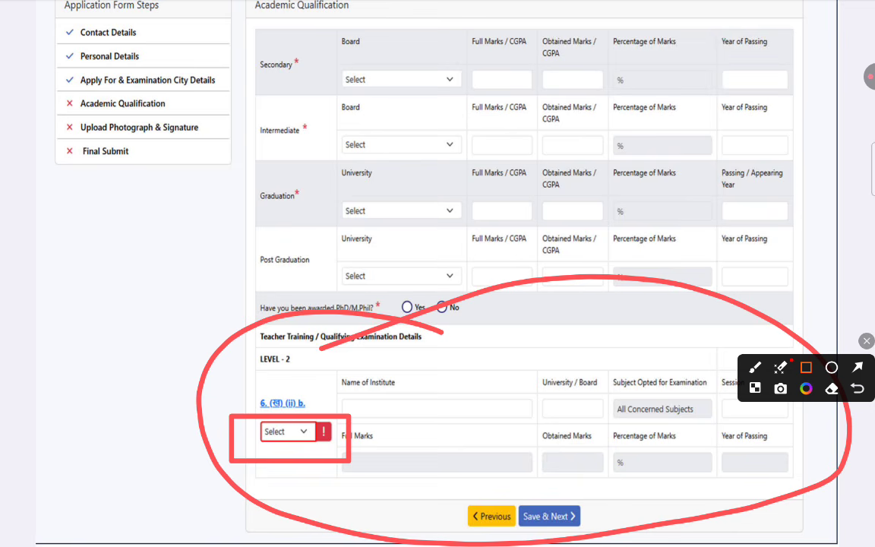
pyautogui.click(866, 341)
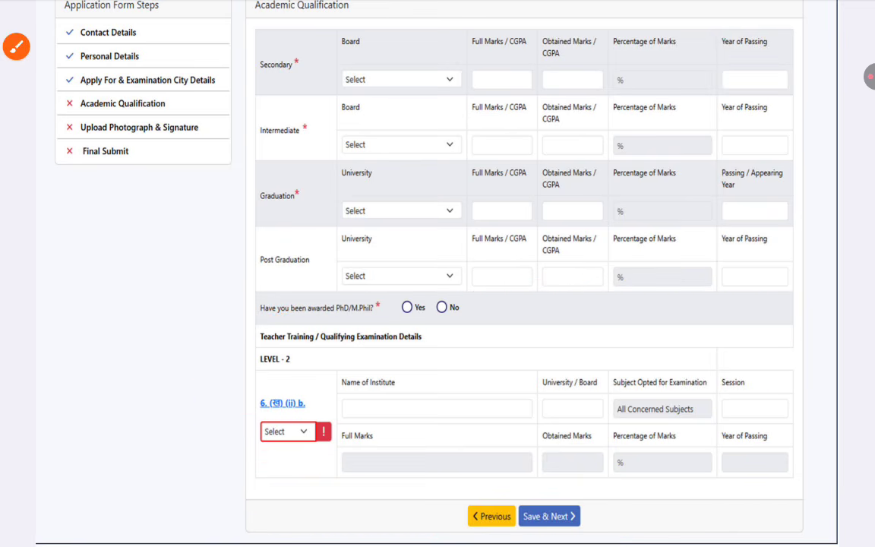
# Mark the LEVEL - 2 institute, university/board, session, full marks, obtained marks, percentage and year of passing fields in red.
pyautogui.click(16, 46)
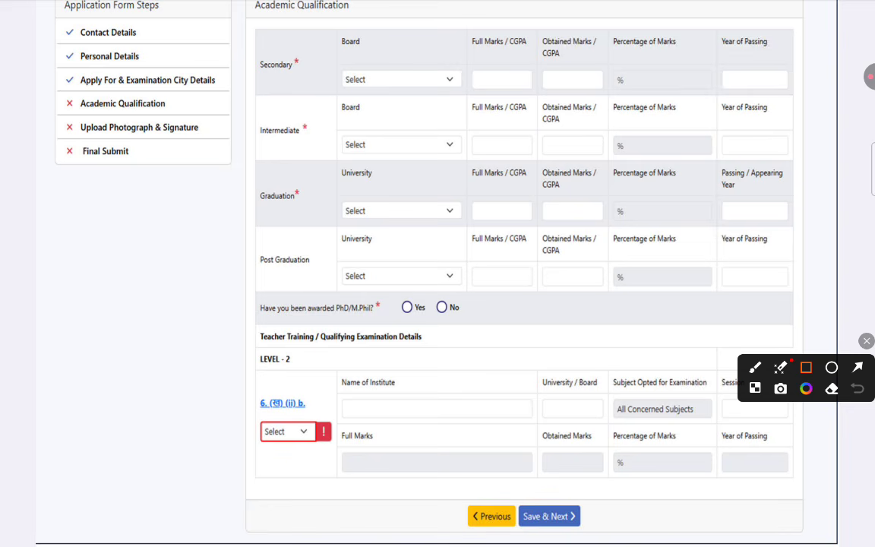
pyautogui.moveTo(379, 408); pyautogui.dragTo(450, 408)
pyautogui.moveTo(557, 404); pyautogui.dragTo(585, 404)
pyautogui.moveTo(734, 403); pyautogui.dragTo(772, 404)
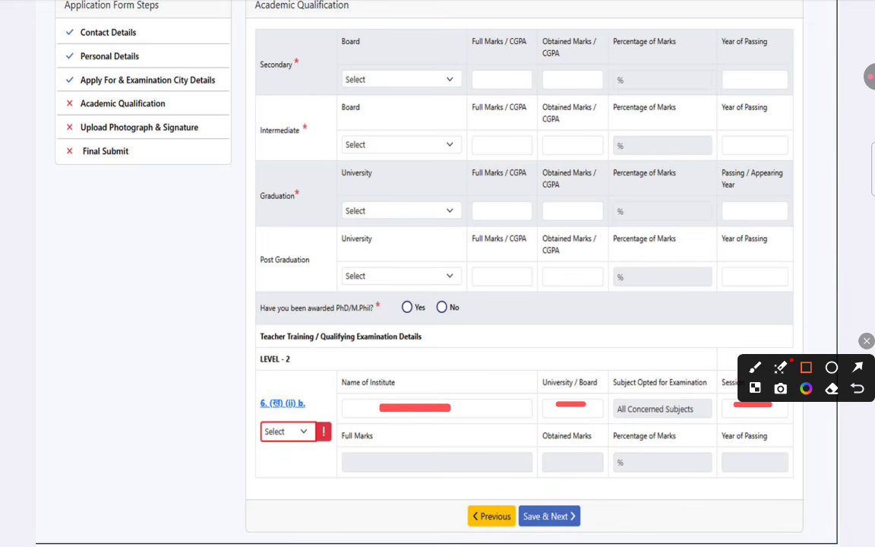
pyautogui.click(755, 368)
pyautogui.moveTo(420, 469); pyautogui.dragTo(477, 461)
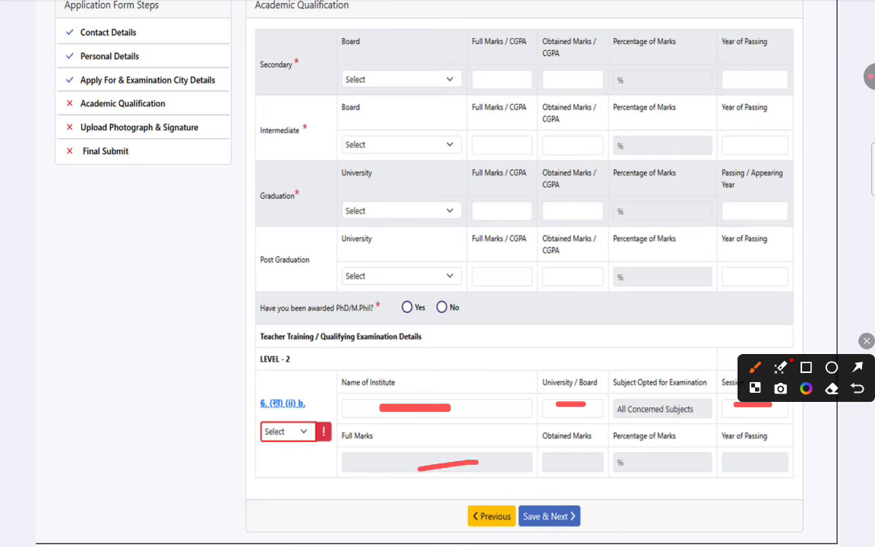
pyautogui.moveTo(566, 462); pyautogui.dragTo(674, 458)
pyautogui.moveTo(743, 464); pyautogui.dragTo(770, 454)
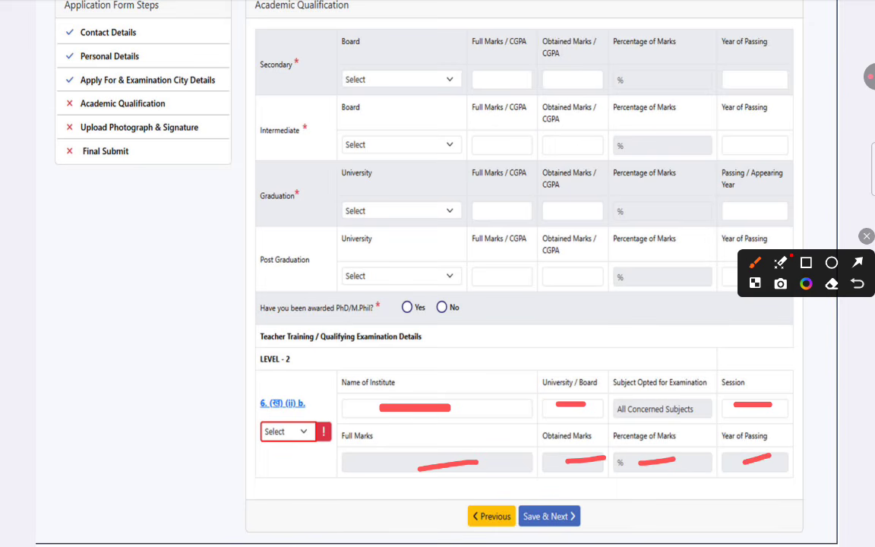
# Frame Save & Next with a red rectangle, stroke the Academic Qualification step with the brush, and clear the annotations.
pyautogui.click(806, 262)
pyautogui.moveTo(519, 487)
pyautogui.mouseDown()
pyautogui.moveTo(580, 539)
pyautogui.moveTo(619, 545)
pyautogui.mouseUp()
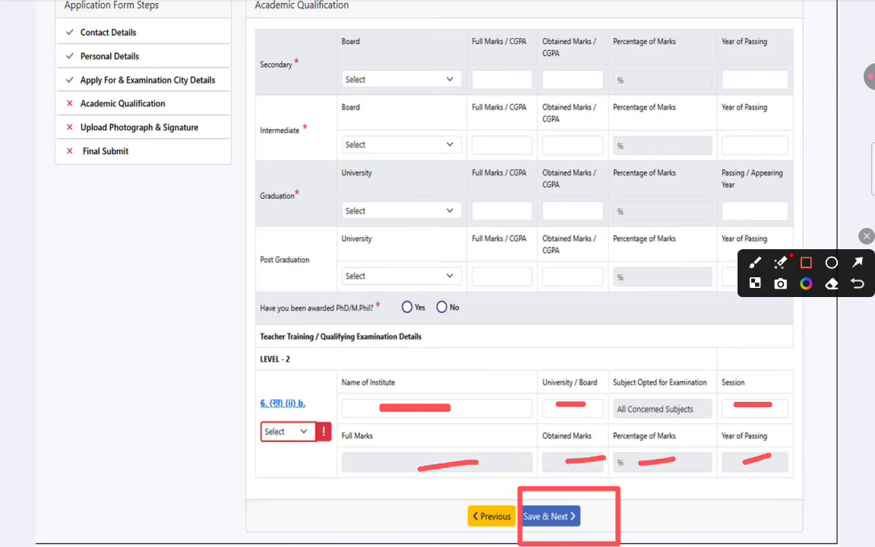
pyautogui.click(754, 262)
pyautogui.moveTo(189, 110); pyautogui.dragTo(210, 94)
pyautogui.click(866, 236)
# Go to the Upload Details screenshot and frame the photograph's document specifications with a red rectangle.
pyautogui.scroll(-10, 438, 274)
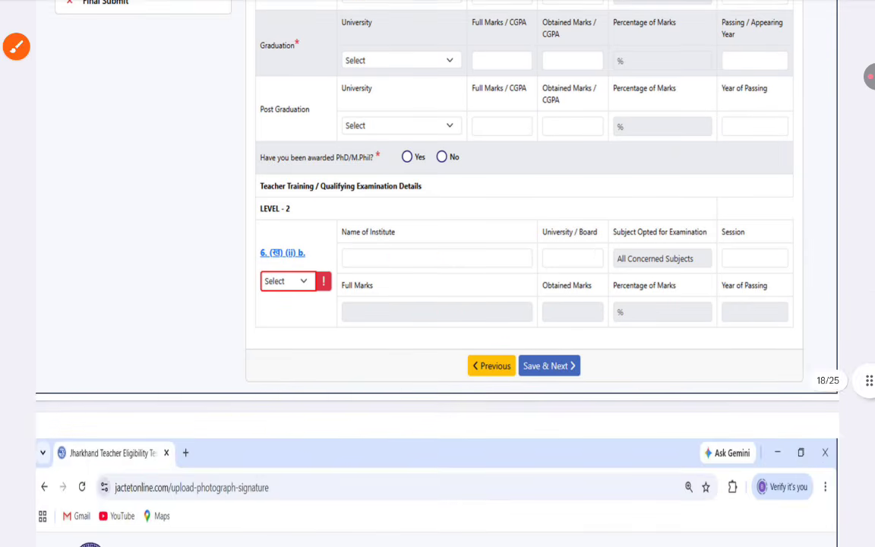
pyautogui.scroll(-3, 437, 273)
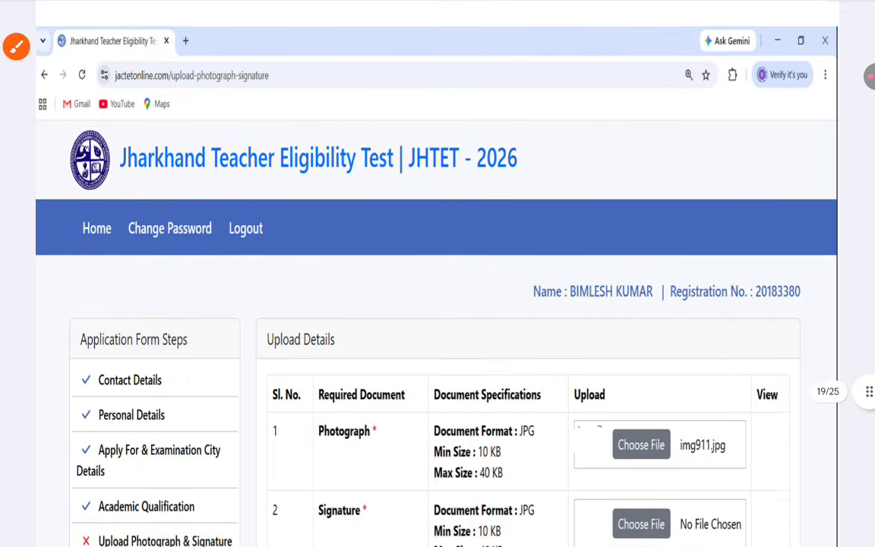
pyautogui.scroll(-1, 437, 273)
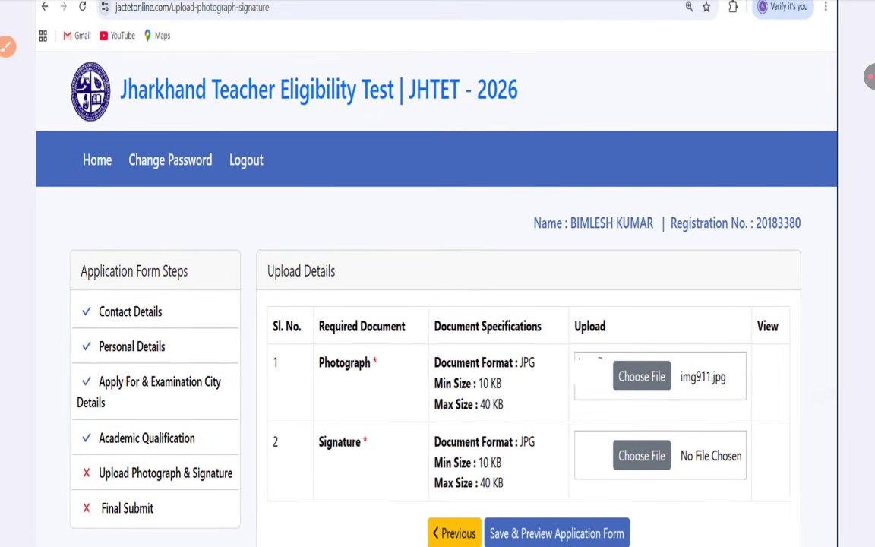
pyautogui.click(7, 46)
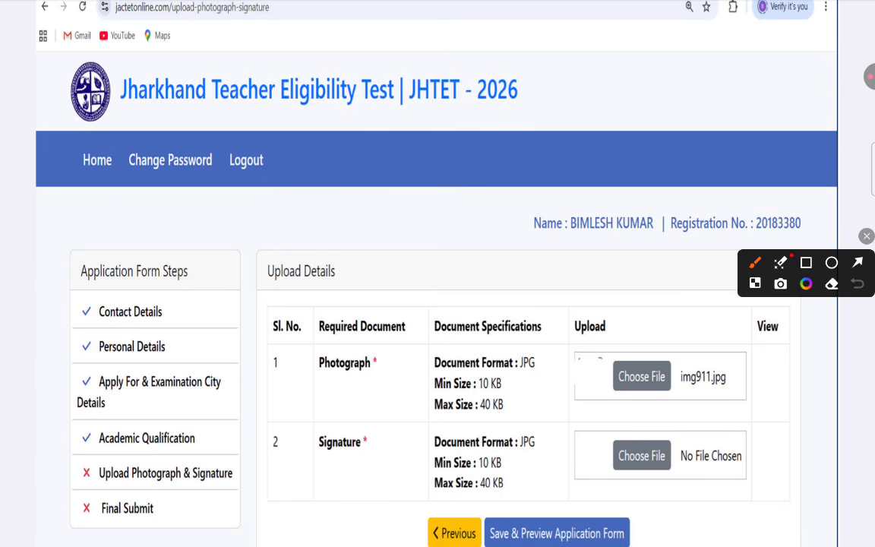
pyautogui.click(806, 262)
pyautogui.moveTo(416, 351)
pyautogui.mouseDown()
pyautogui.moveTo(474, 410)
pyautogui.moveTo(560, 419)
pyautogui.mouseUp()
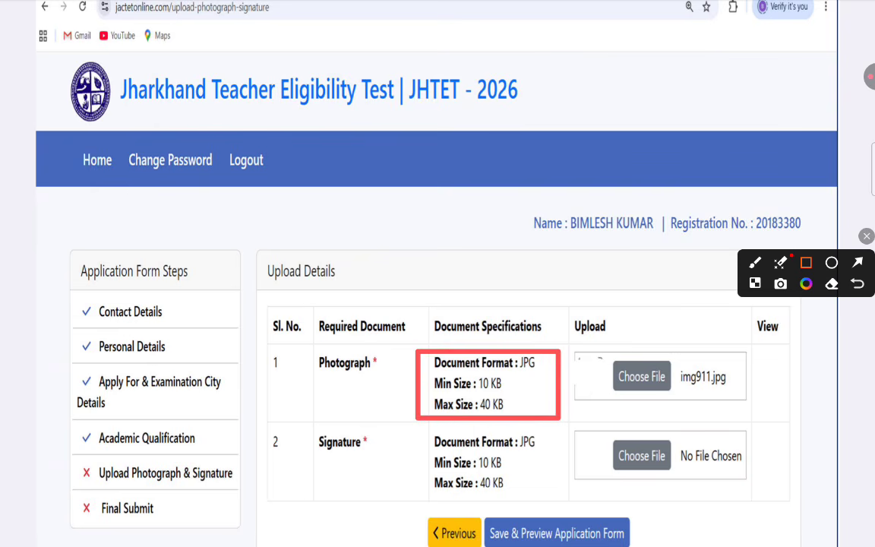
# Dot the photograph and signature upload boxes with the brush, frame Save & Preview Application Form, and clear the annotations.
pyautogui.click(754, 262)
pyautogui.click(806, 263)
pyautogui.moveTo(483, 499)
pyautogui.mouseDown()
pyautogui.moveTo(496, 527)
pyautogui.moveTo(558, 546)
pyautogui.mouseUp()
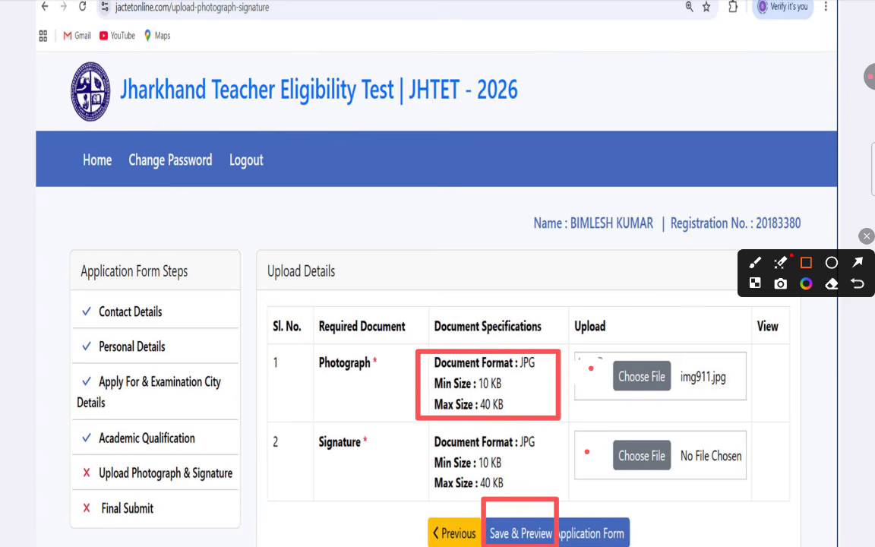
pyautogui.press('Escape')
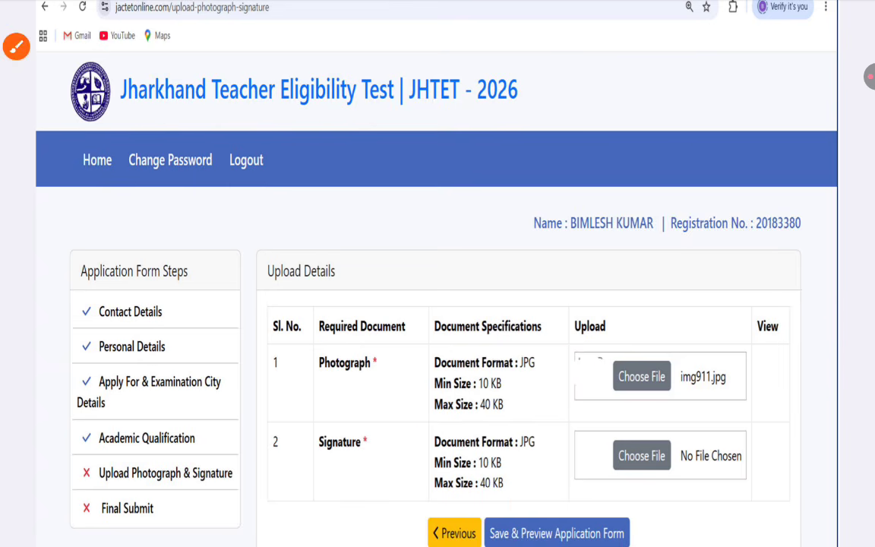
# Underline the Review Page - Online Application Form heading in red on the next screenshot and clear the annotation.
pyautogui.hotkey('ctrl', 'alt', 'g')
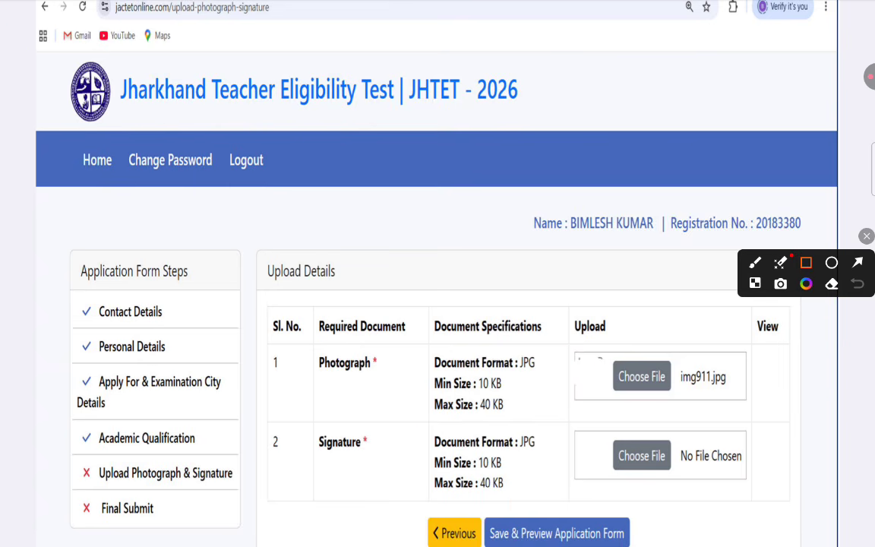
pyautogui.press('Escape')
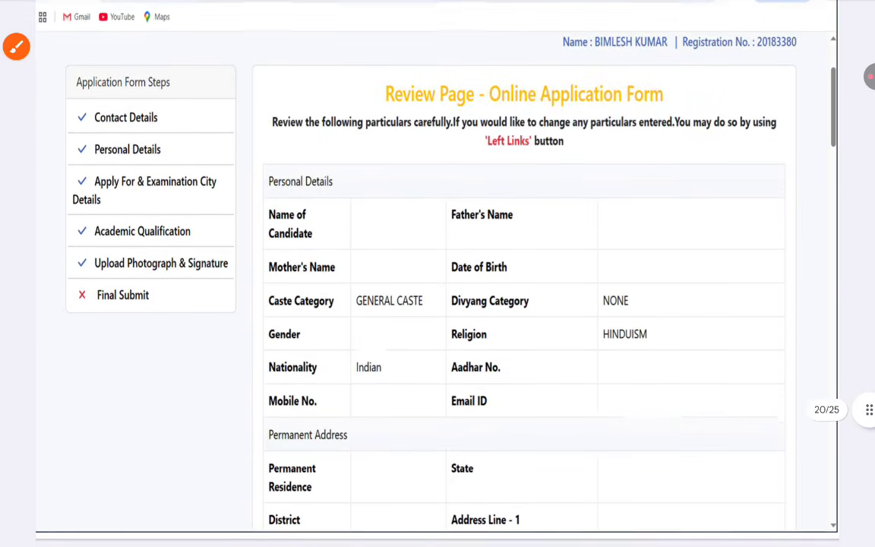
pyautogui.hotkey('ctrl', 'alt', 'g')
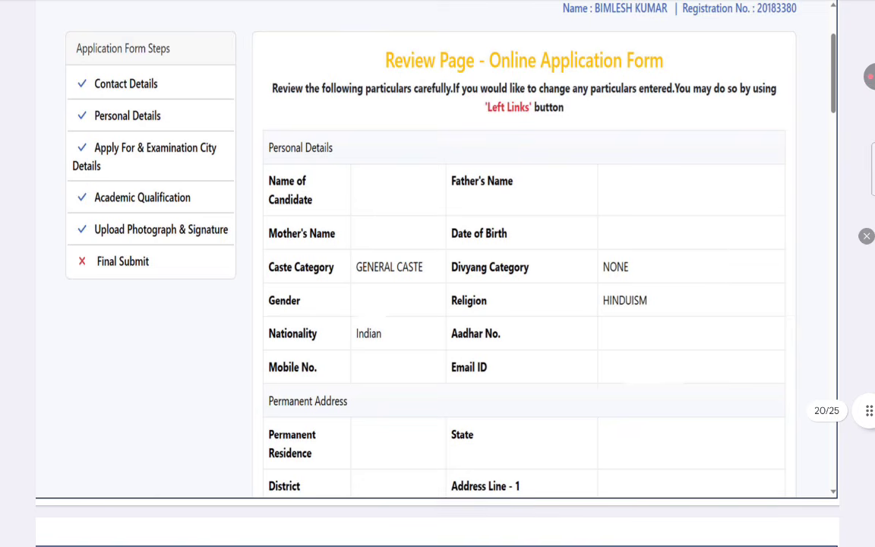
pyautogui.moveTo(385, 74); pyautogui.dragTo(734, 74)
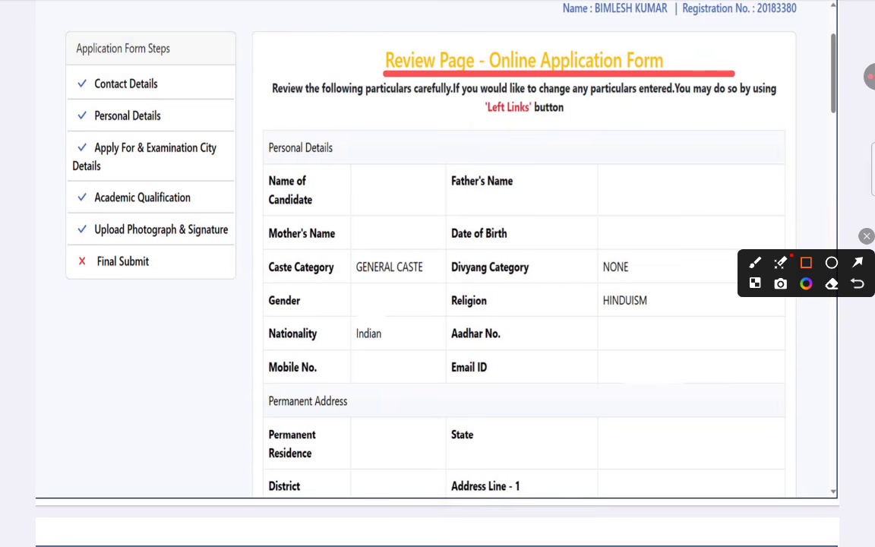
pyautogui.press('p')
# Circle the Examination City and Academic Qualification checkboxes, tick the declaration's I Agree box with the brush, and clear the annotations.
pyautogui.scroll(-5, 433, 304)
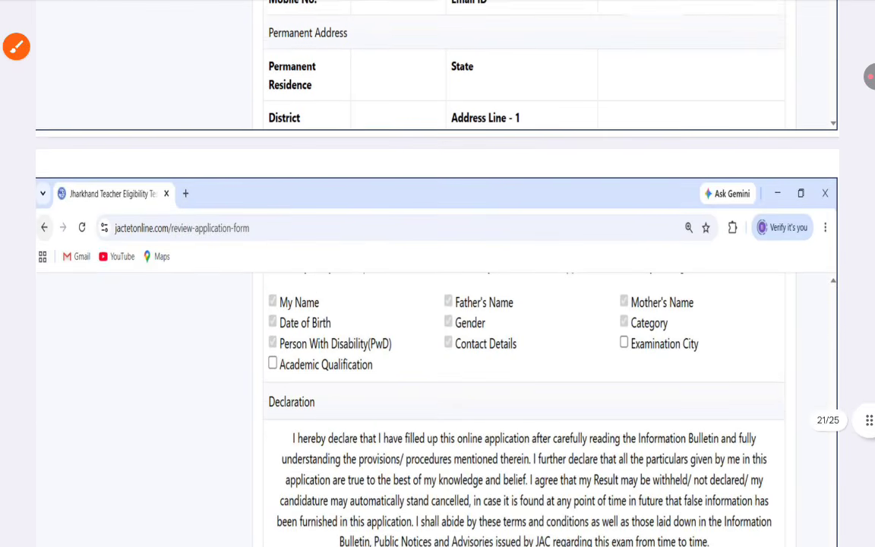
pyautogui.scroll(-3, 433, 304)
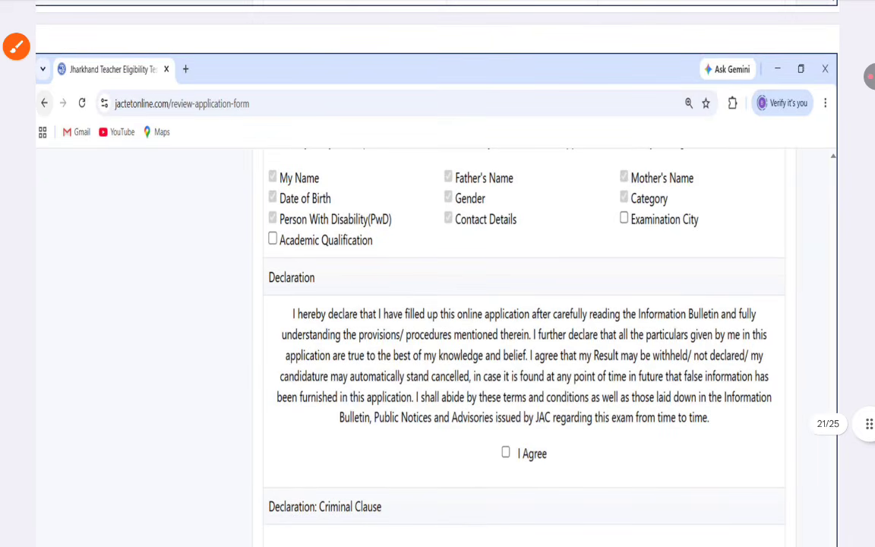
pyautogui.click(16, 46)
pyautogui.moveTo(617, 246)
pyautogui.mouseDown()
pyautogui.moveTo(688, 243)
pyautogui.moveTo(617, 216)
pyautogui.moveTo(695, 236)
pyautogui.mouseUp()
pyautogui.moveTo(267, 232)
pyautogui.mouseDown()
pyautogui.moveTo(255, 243)
pyautogui.moveTo(406, 212)
pyautogui.moveTo(273, 228)
pyautogui.mouseUp()
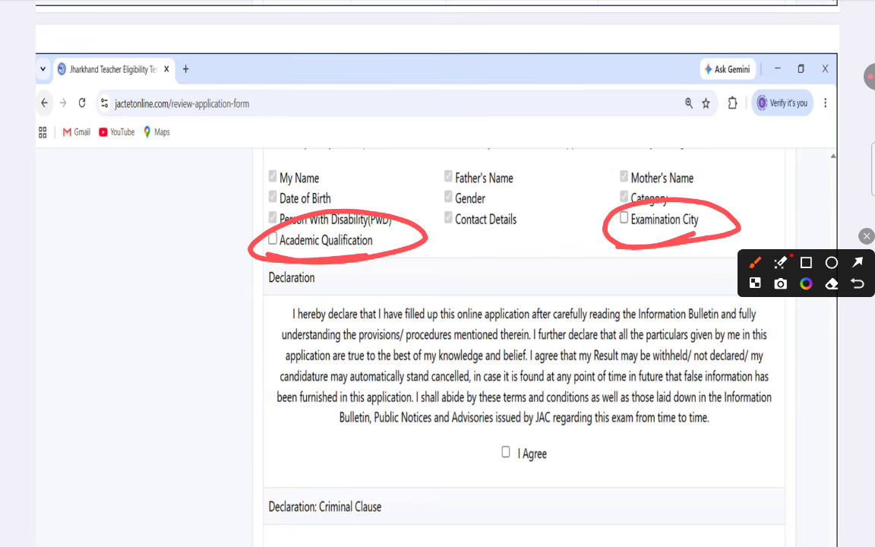
pyautogui.moveTo(485, 472); pyautogui.dragTo(543, 424)
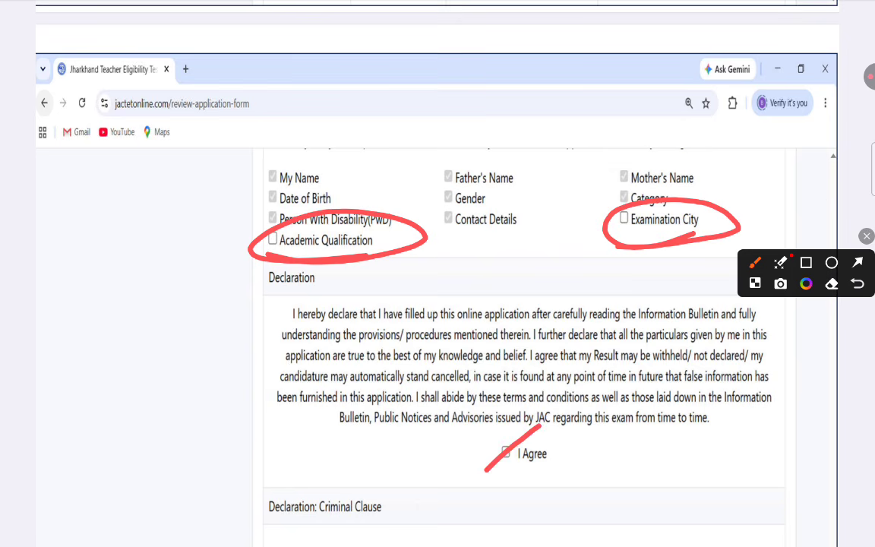
pyautogui.click(866, 236)
# Go past the Save & Lock confirmation to the application dashboard screenshot and reactivate the annotation brush.
pyautogui.scroll(-1, 438, 304)
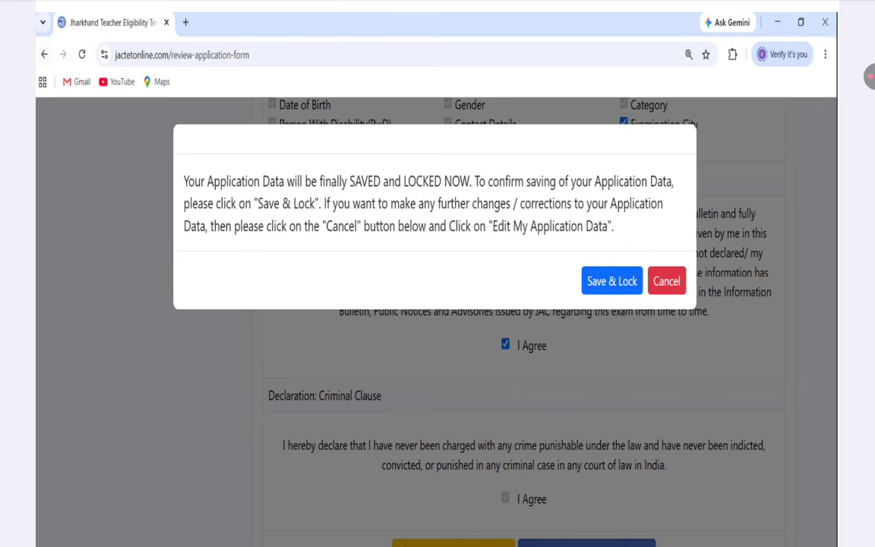
pyautogui.scroll(-10, 437, 304)
pyautogui.scroll(-2, 437, 304)
pyautogui.scroll(-1, 437, 304)
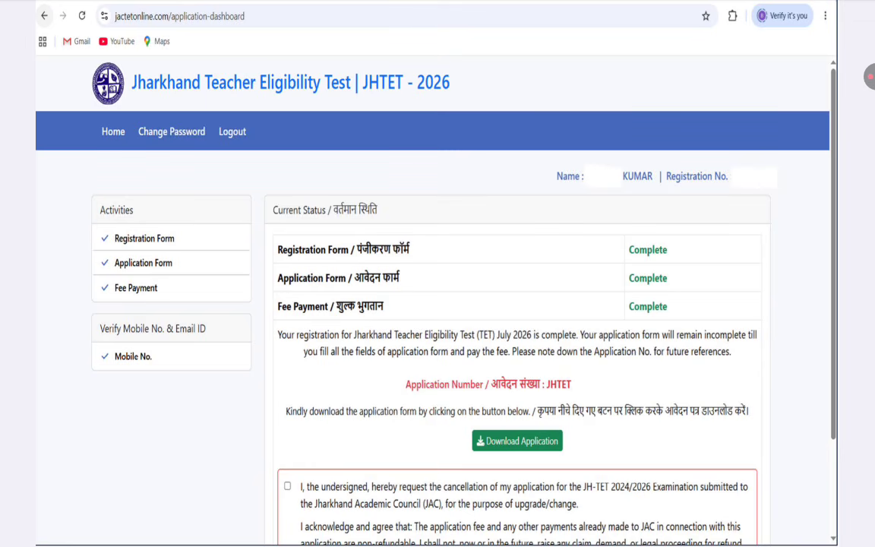
pyautogui.click(869, 76)
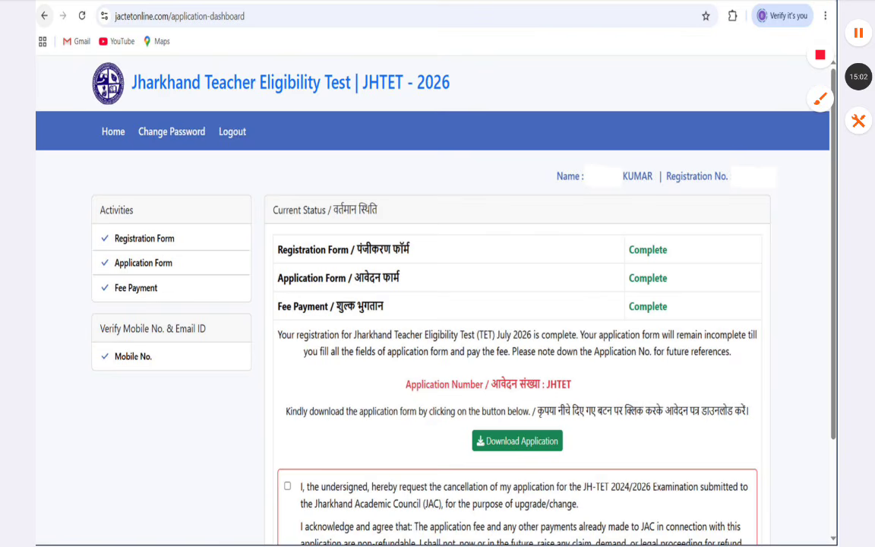
pyautogui.click(867, 76)
pyautogui.click(821, 99)
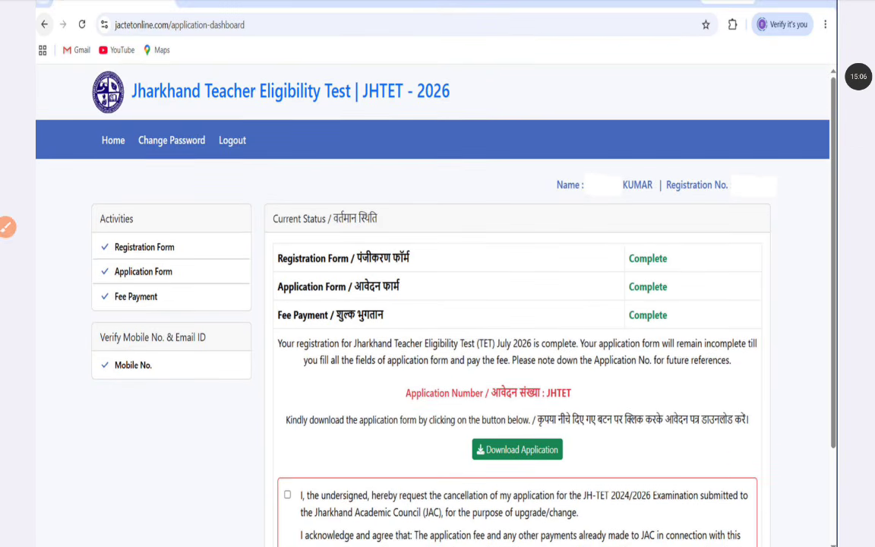
pyautogui.click(8, 226)
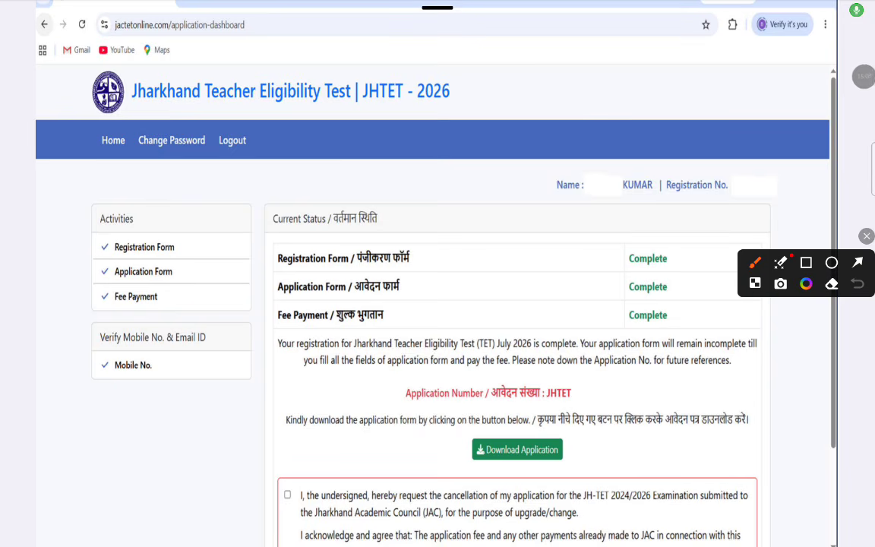
# Circle the Fee Payment status and mark the Registration Form, Application Form and Fee Payment rows with brush strokes.
pyautogui.moveTo(615, 336)
pyautogui.mouseDown()
pyautogui.moveTo(655, 331)
pyautogui.moveTo(659, 309)
pyautogui.moveTo(616, 327)
pyautogui.mouseUp()
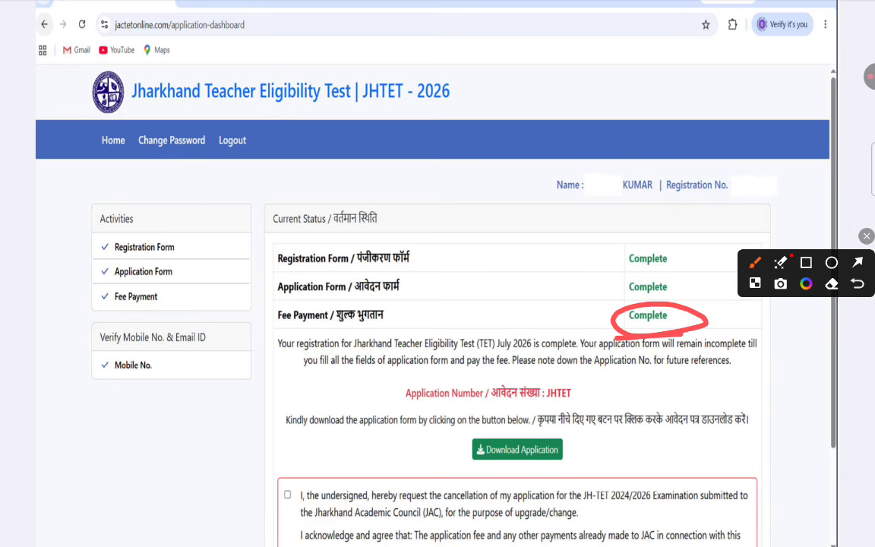
pyautogui.moveTo(561, 264); pyautogui.dragTo(605, 248)
pyautogui.moveTo(529, 292); pyautogui.dragTo(569, 277)
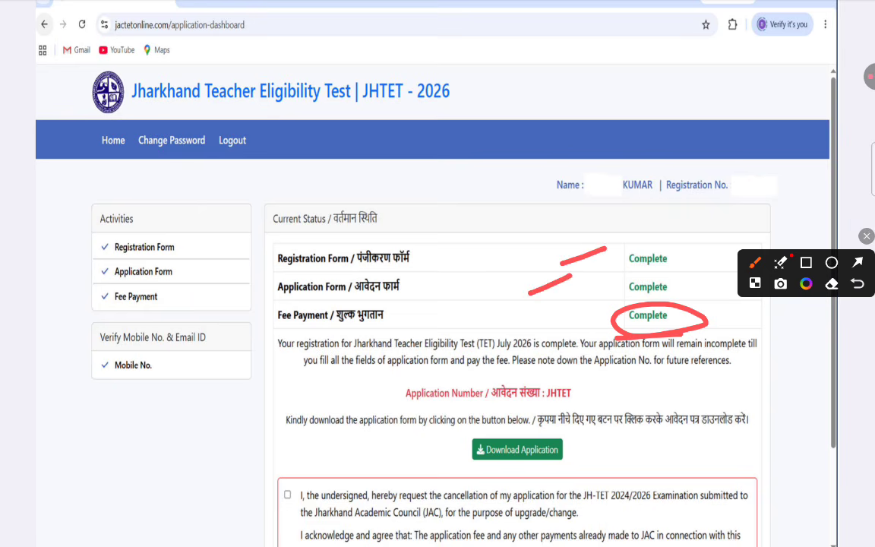
pyautogui.moveTo(501, 334); pyautogui.dragTo(545, 311)
# Frame Download Application with a red rectangle and clear the annotations.
pyautogui.click(806, 262)
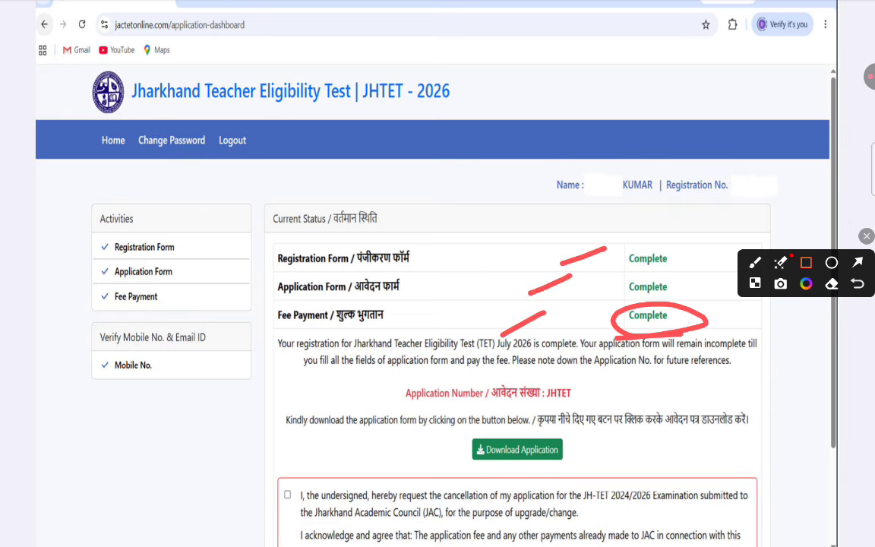
pyautogui.moveTo(429, 426); pyautogui.dragTo(613, 465)
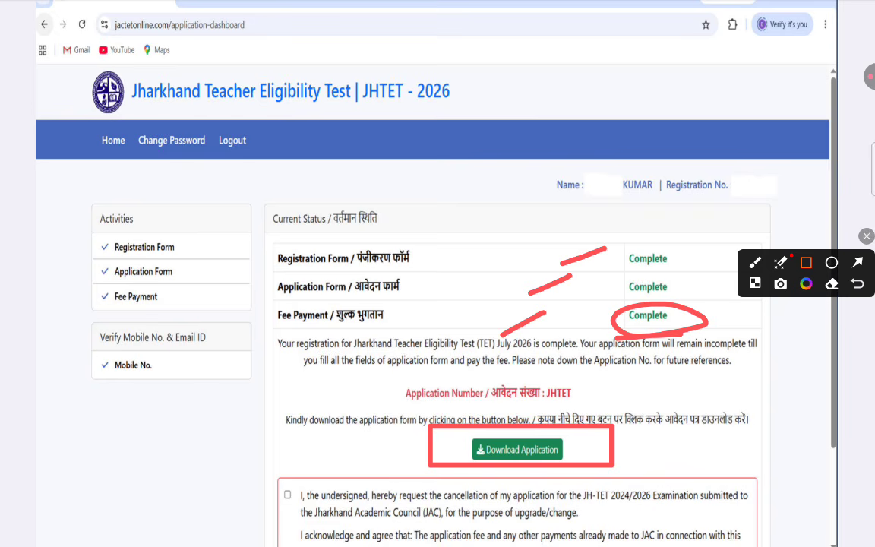
pyautogui.click(865, 236)
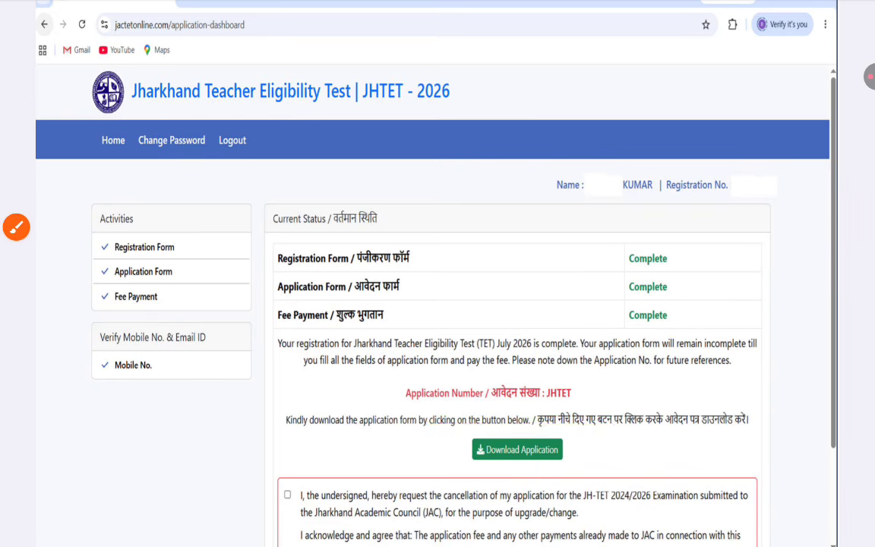
# Circle the transaction details and the payment mode and fee values under Fee Payment Details in the downloaded form, and clear the annotations.
pyautogui.scroll(-10, 870, 76)
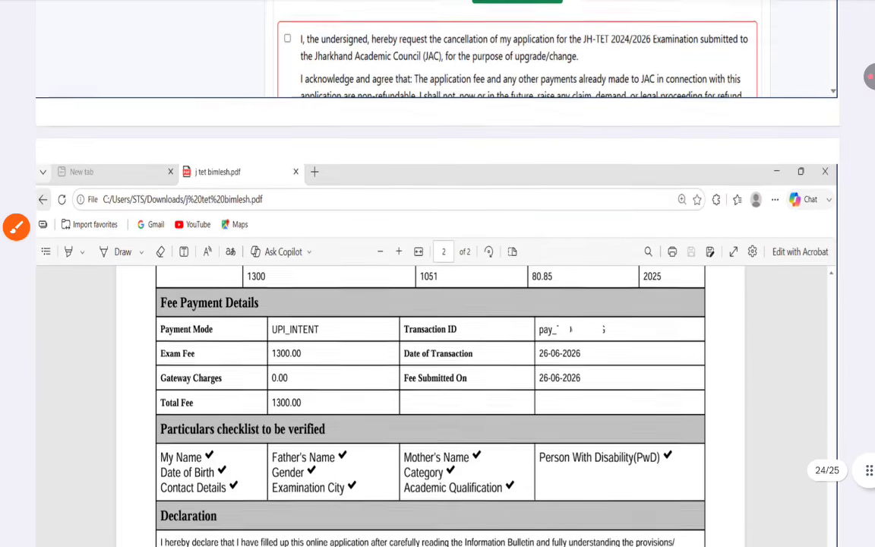
pyautogui.scroll(-3, 869, 76)
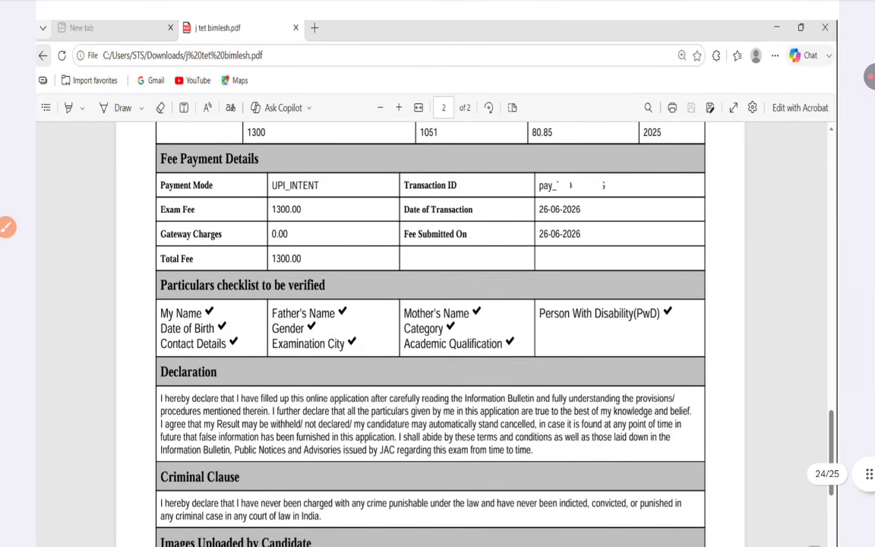
pyautogui.click(8, 227)
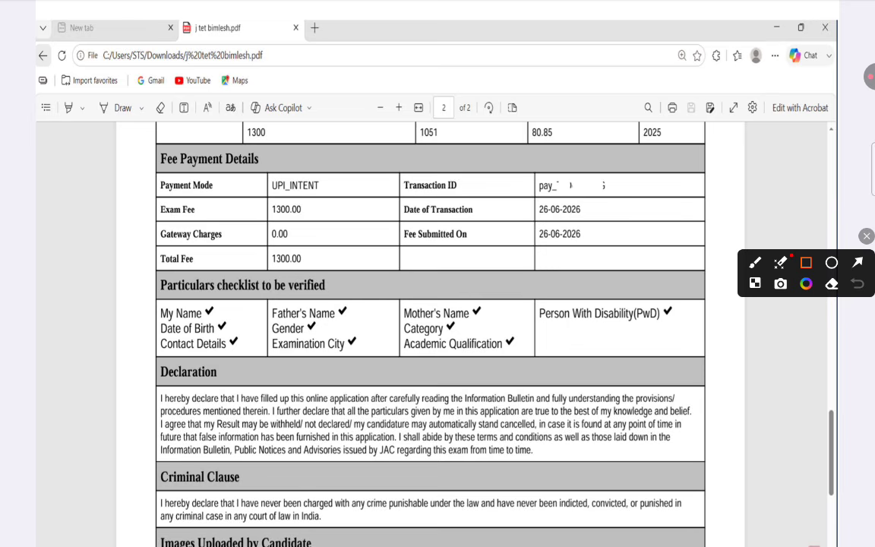
pyautogui.click(754, 262)
pyautogui.moveTo(582, 179)
pyautogui.mouseDown()
pyautogui.moveTo(528, 189)
pyautogui.moveTo(683, 251)
pyautogui.moveTo(559, 183)
pyautogui.mouseUp()
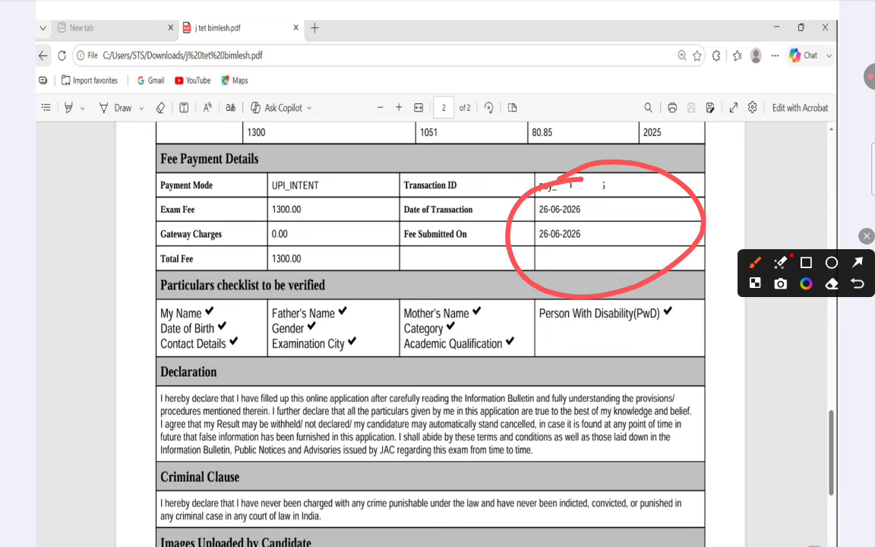
pyautogui.moveTo(300, 141)
pyautogui.mouseDown()
pyautogui.moveTo(246, 152)
pyautogui.moveTo(358, 201)
pyautogui.moveTo(296, 154)
pyautogui.mouseUp()
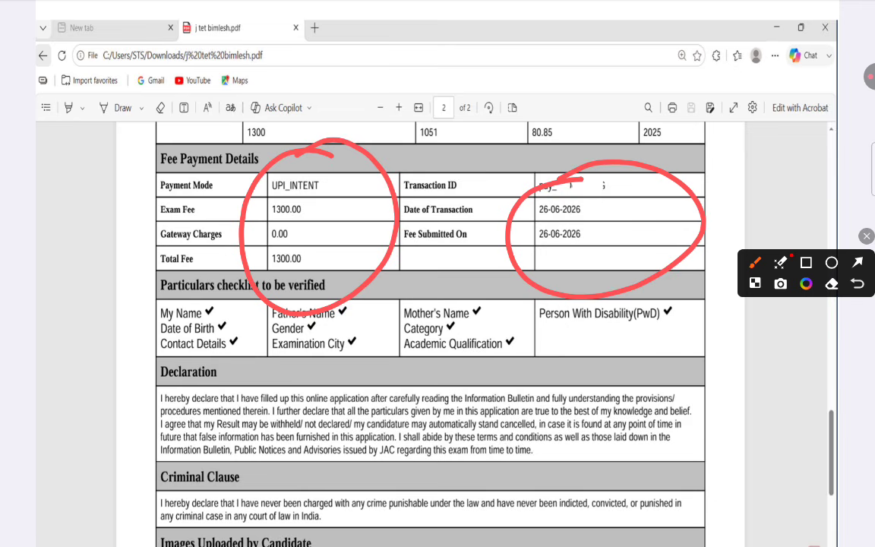
pyautogui.click(867, 236)
# Frame the Particulars checklist to be verified section with a red rectangle and switch back to the brush.
pyautogui.click(16, 226)
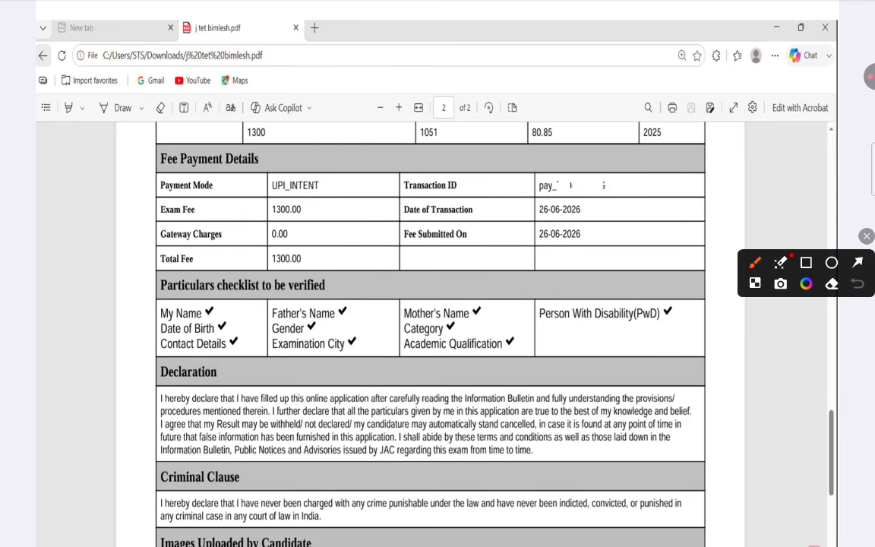
pyautogui.click(806, 262)
pyautogui.moveTo(113, 270)
pyautogui.mouseDown()
pyautogui.moveTo(527, 380)
pyautogui.moveTo(750, 373)
pyautogui.mouseUp()
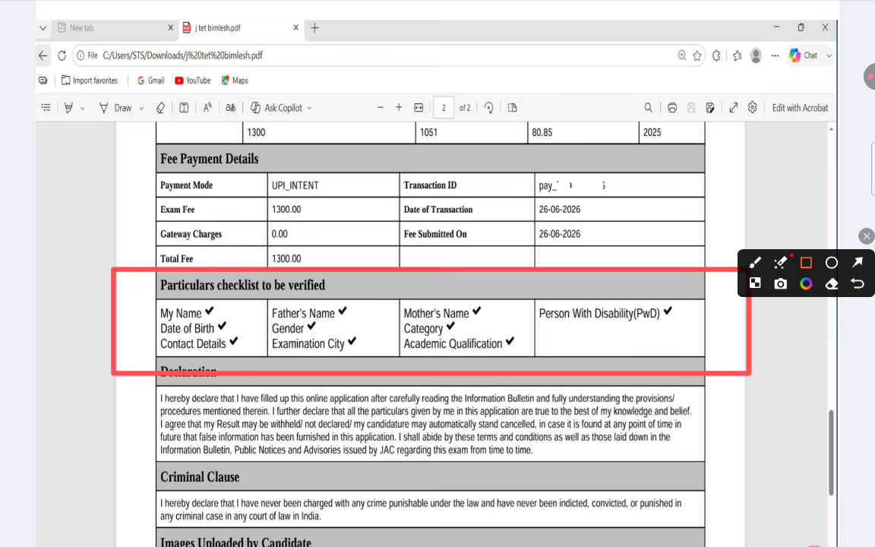
pyautogui.click(755, 263)
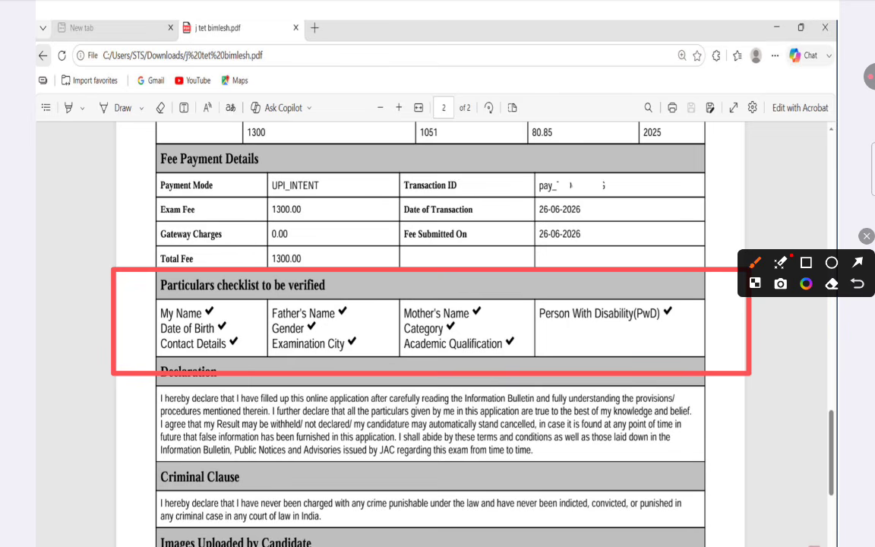